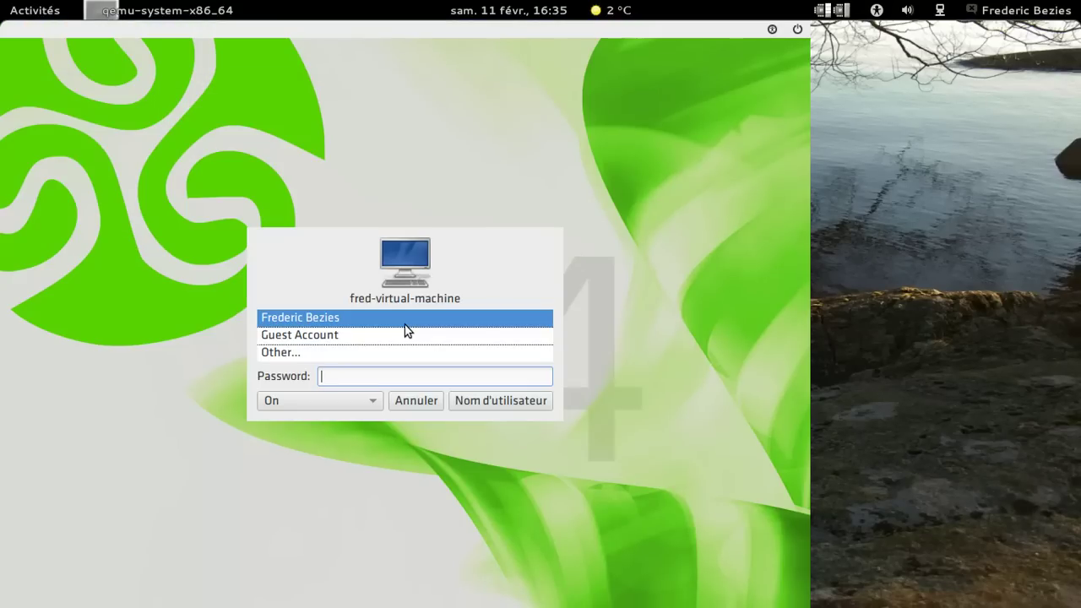
- Log in to the preselected user account with the On session, entering the account password
left_click(366, 401)
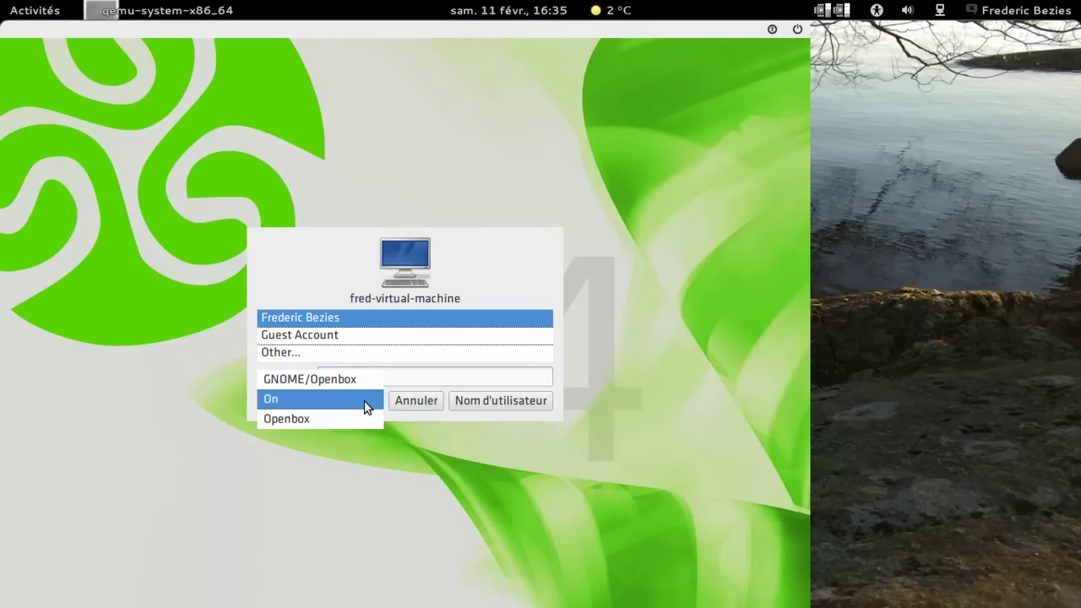
left_click(355, 395)
left_click(352, 374)
type("********")
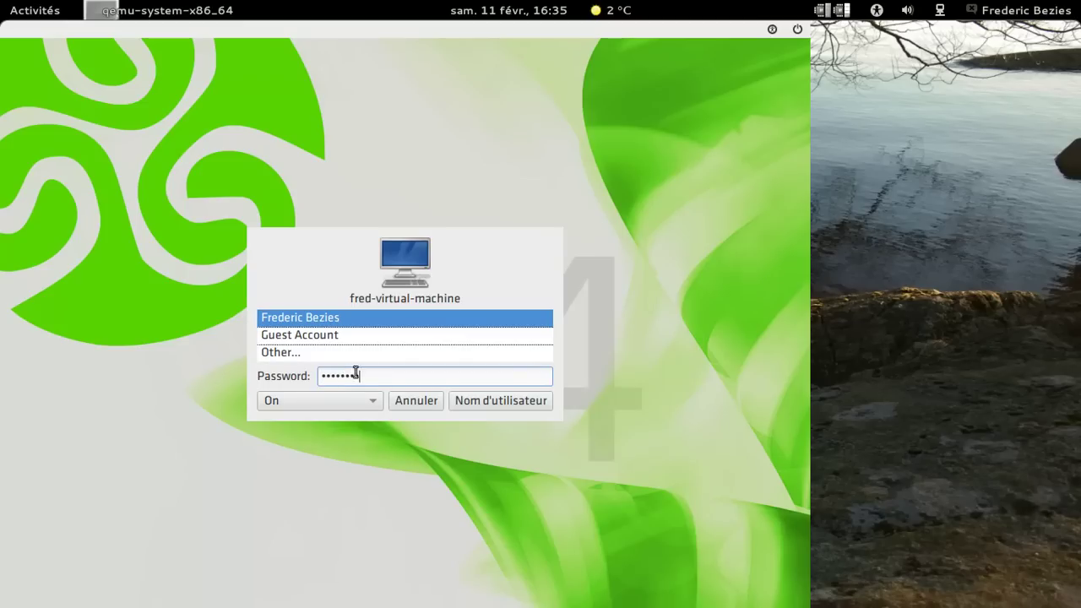
key("Return")
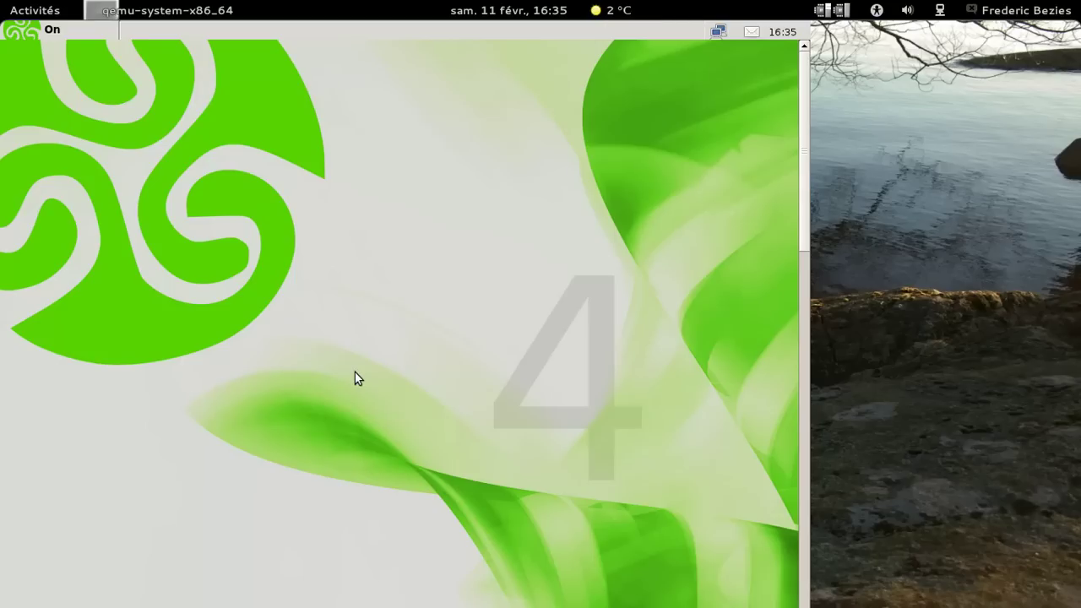
- Show the applications overview, view the clock's calendar and open its date and time settings twice, closing the settings window each time
key("super")
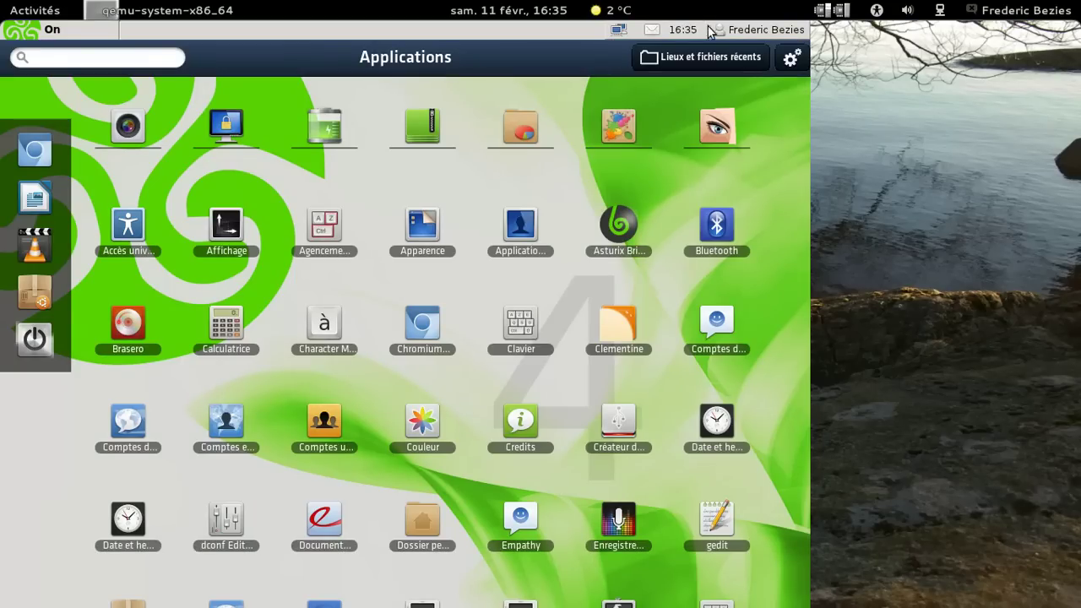
left_click(681, 32)
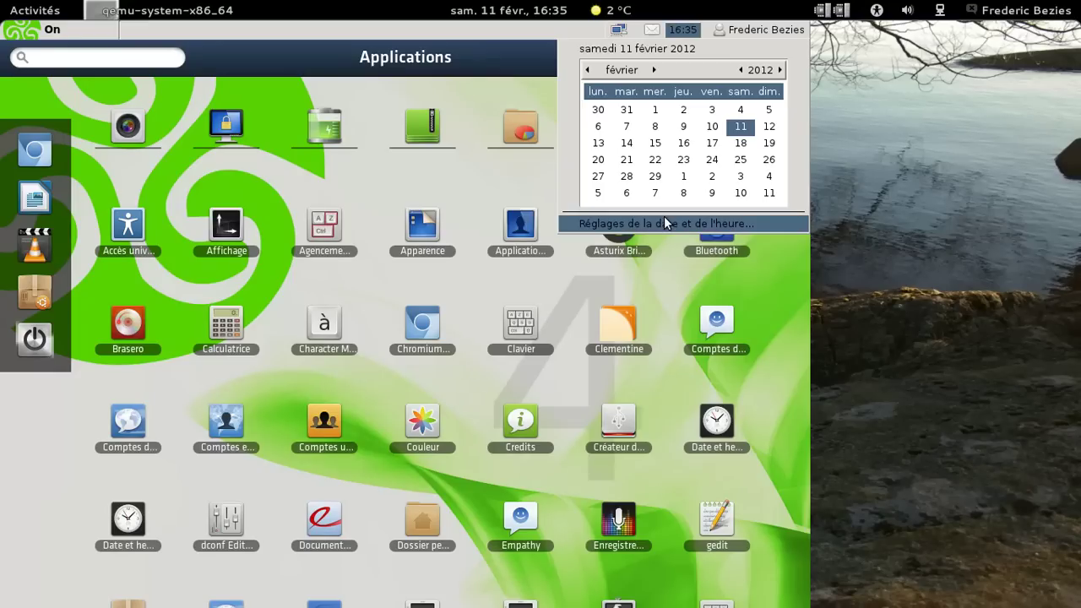
left_click(663, 217)
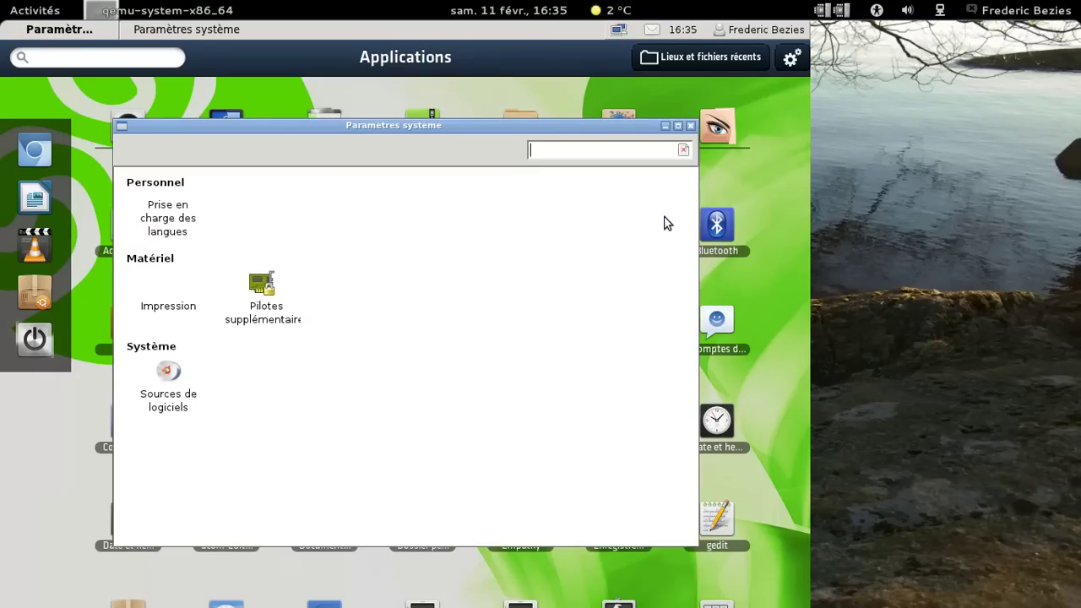
left_click(691, 126)
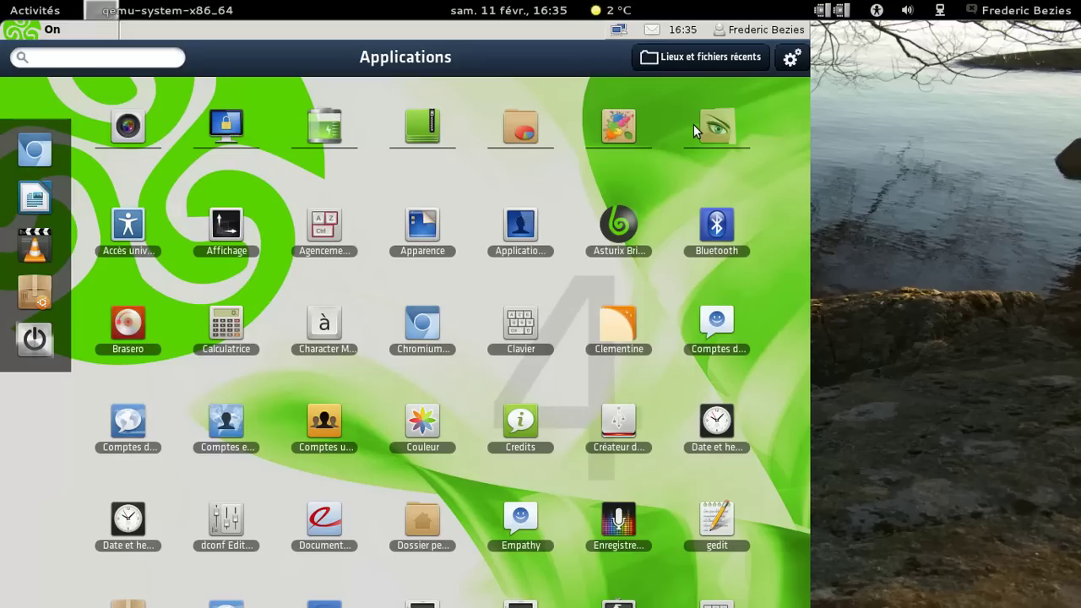
left_click(688, 32)
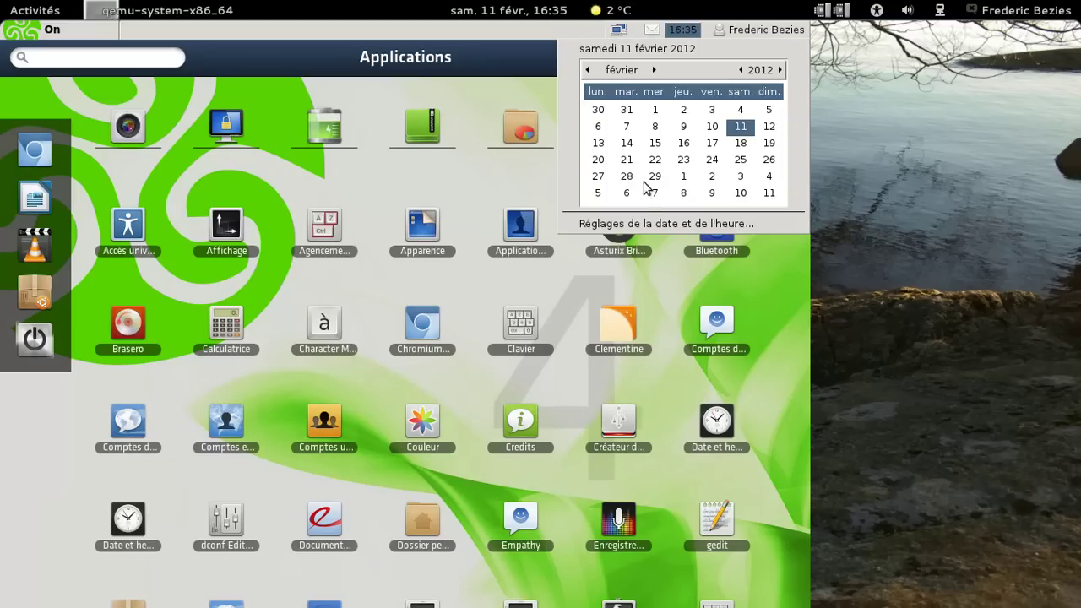
left_click(647, 225)
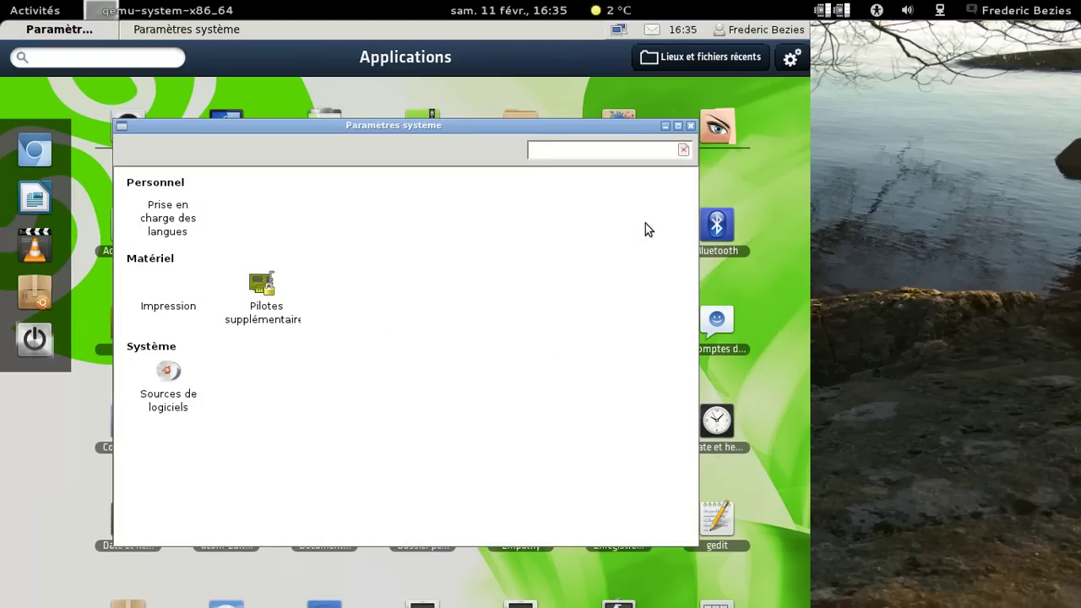
left_click(688, 126)
left_click(689, 125)
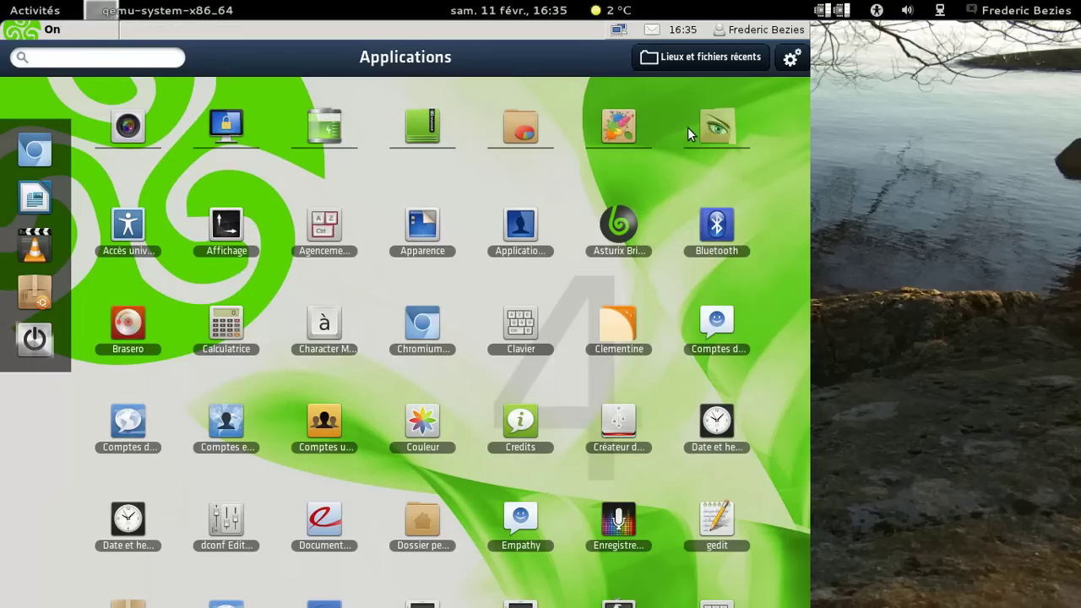
- View the recent places and files (Lieux et fichiers récents) and return to the applications overview
left_click(681, 64)
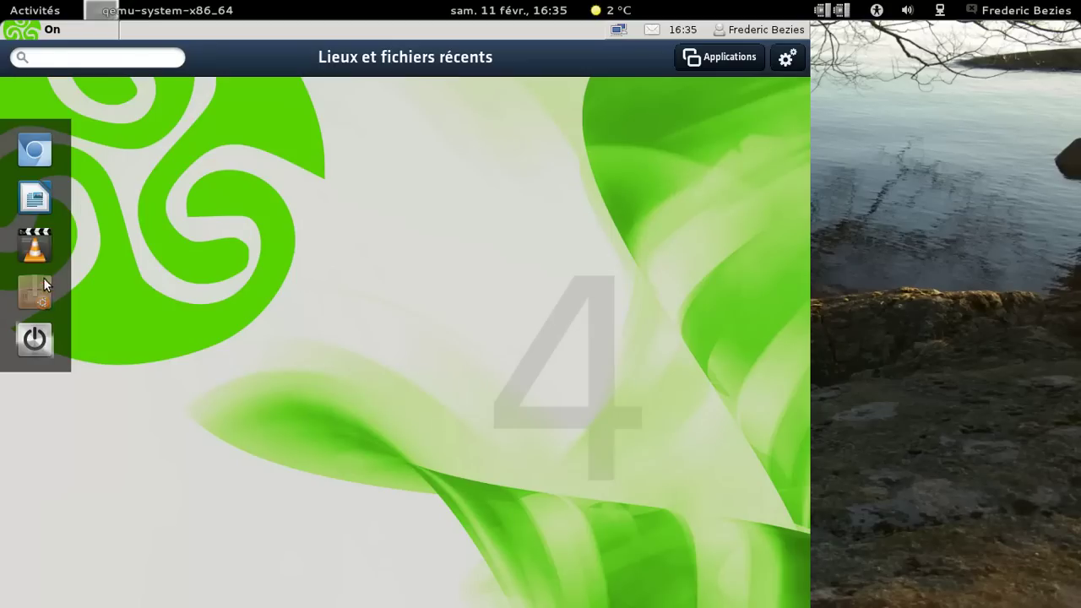
left_click(741, 67)
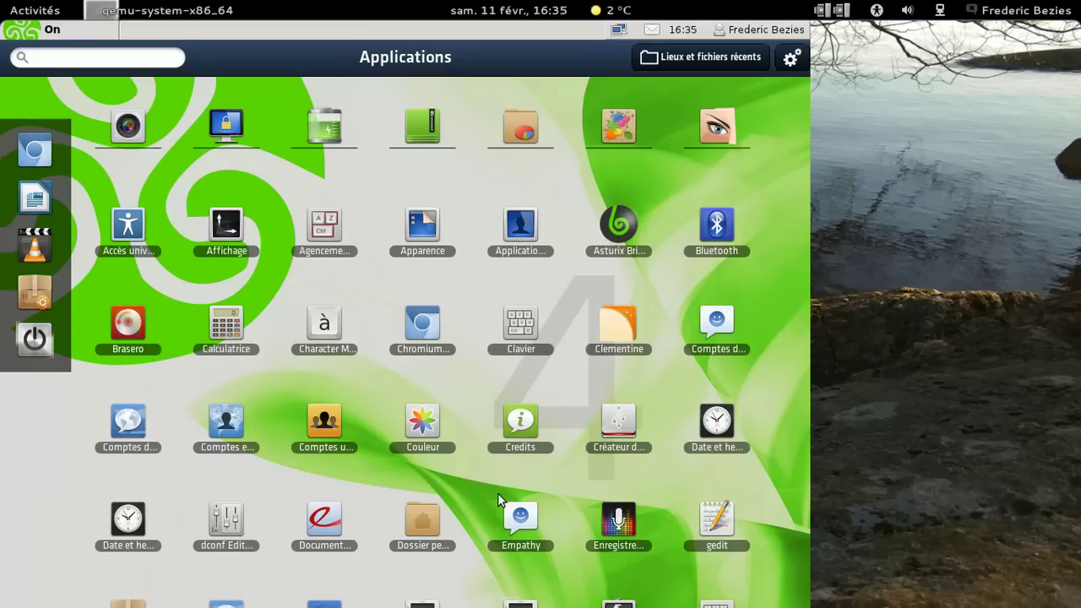
- Open gedit and write the line "Un clic droit sur une icone pour ajouter un programme dans le lanceur."
left_click(720, 524)
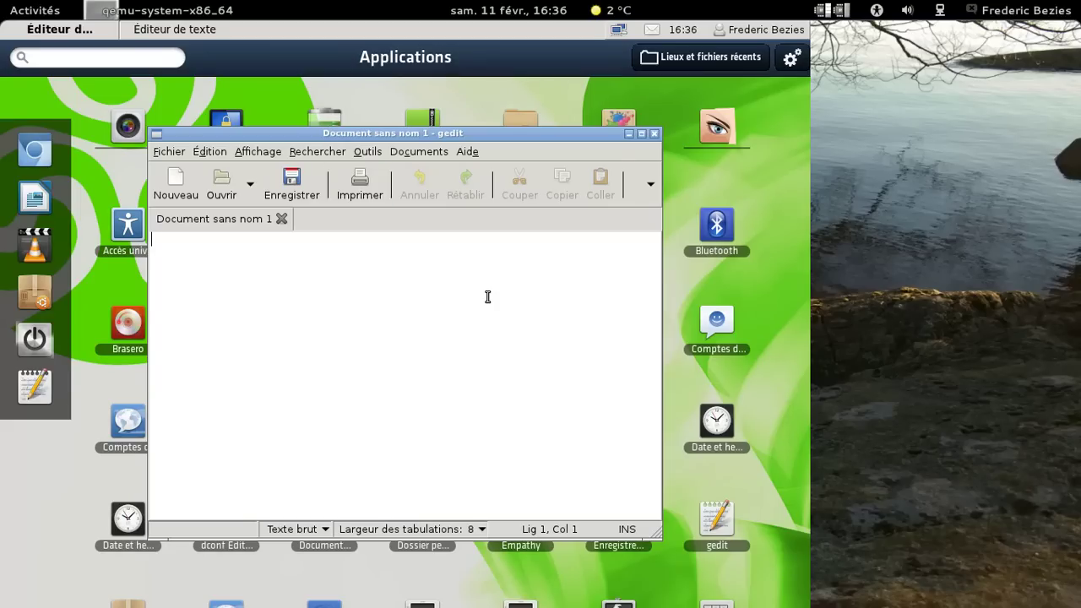
type("Un cli")
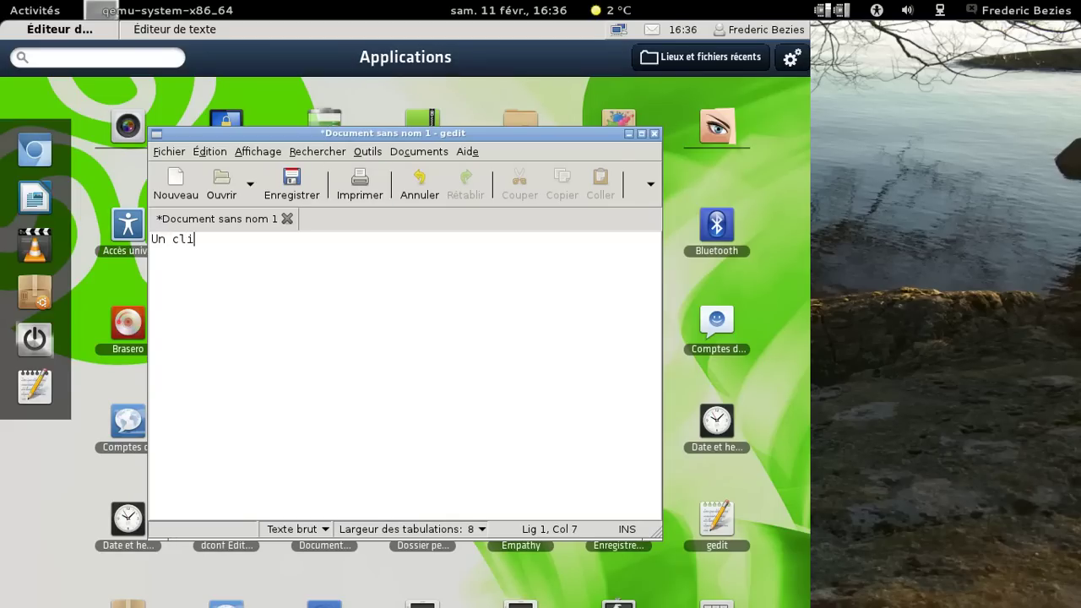
type("c droit")
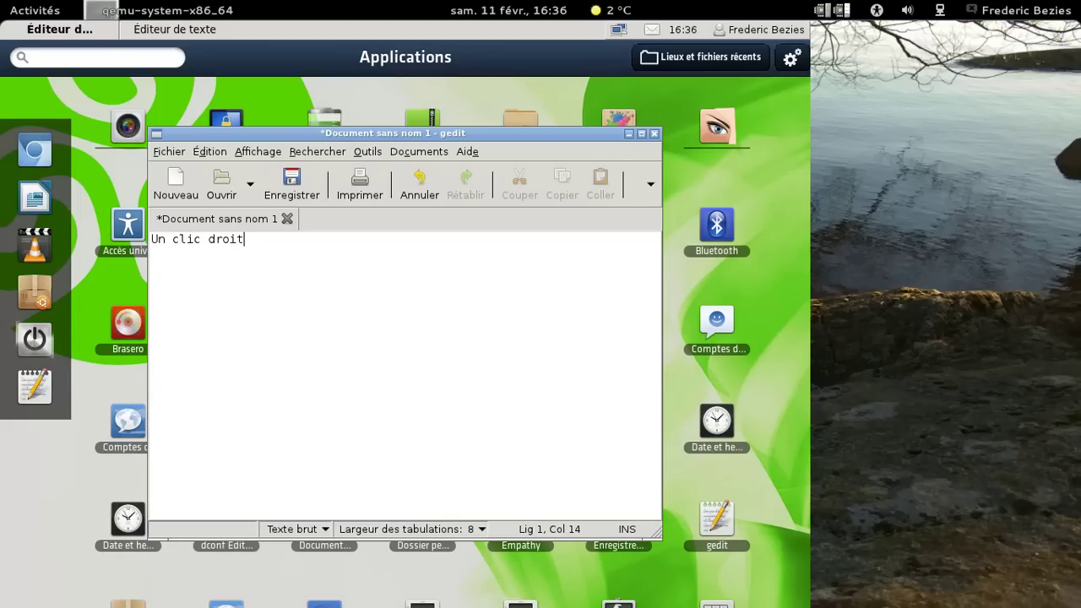
type(" sur une icone pour ajouter un pr")
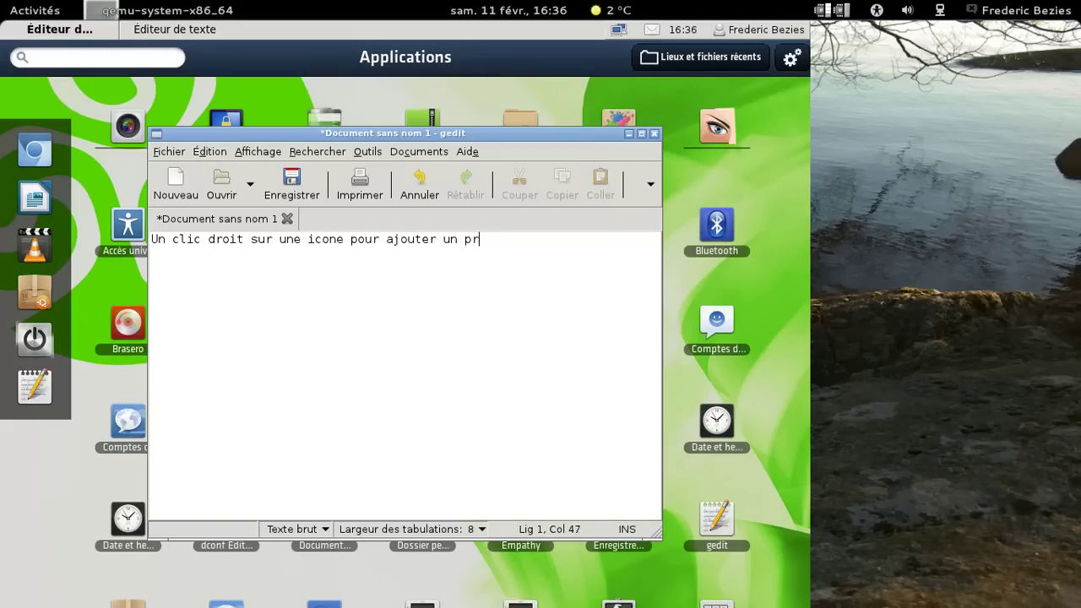
type("obramme dans le le")
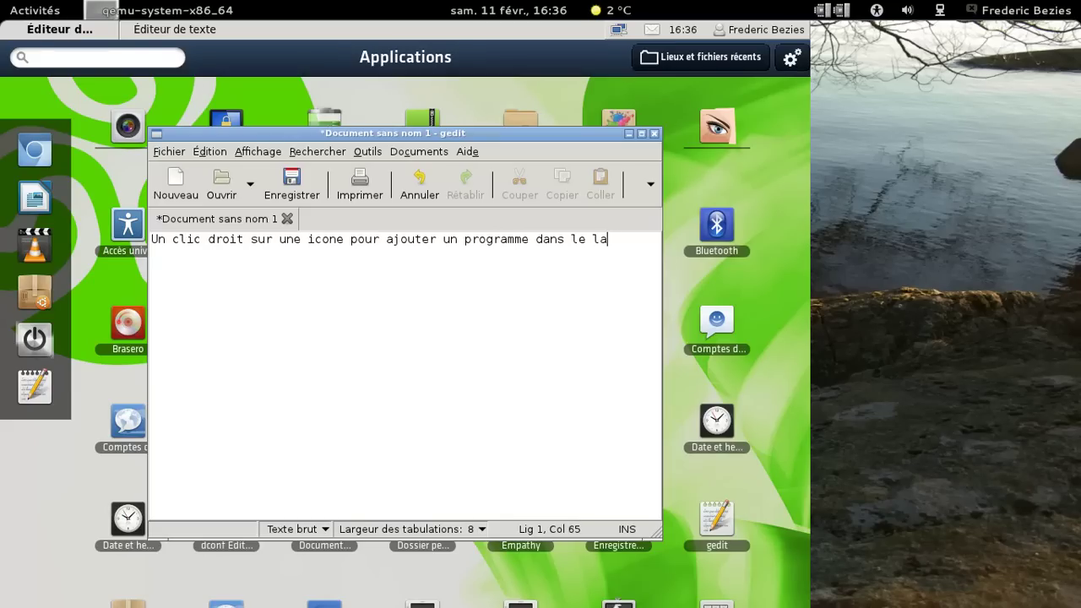
type("nceur.")
key("Return")
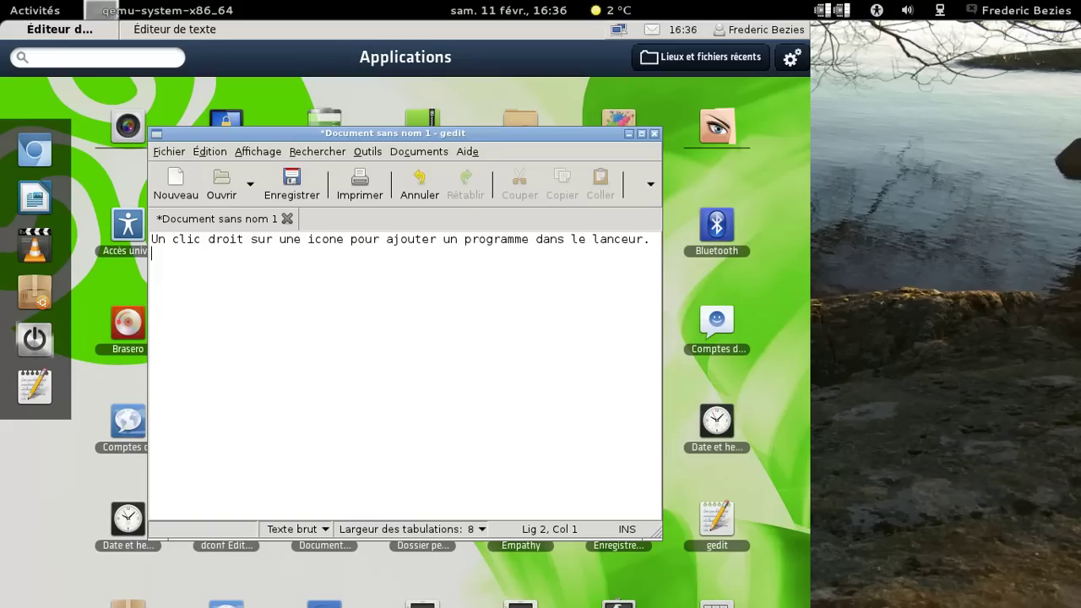
- Save the text document in the home folder under the suggested name "Document sans nom 1"
left_click(283, 186)
left_click(148, 285)
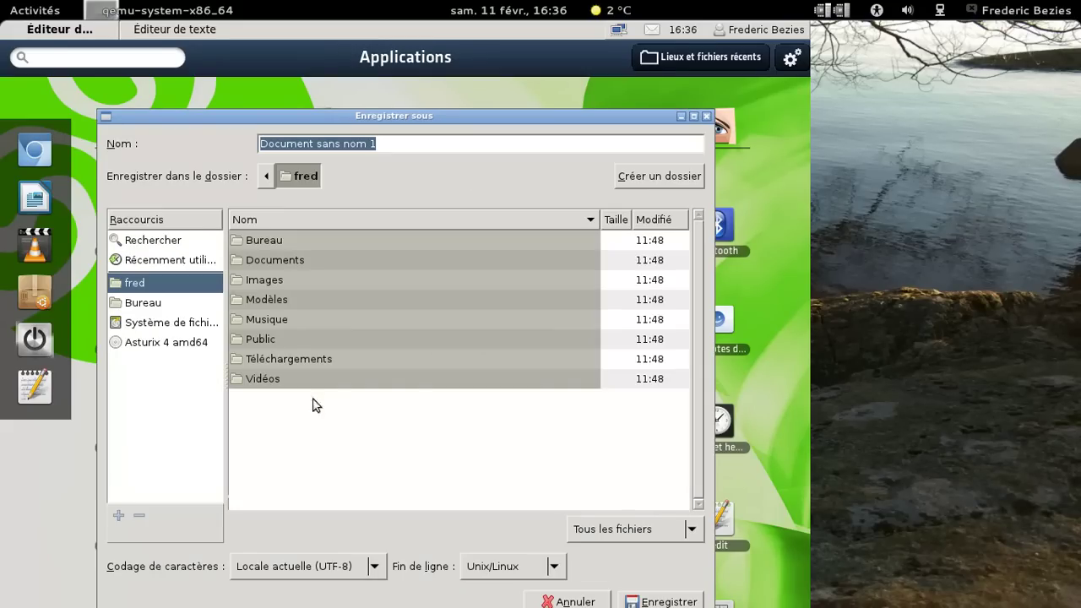
left_click(661, 601)
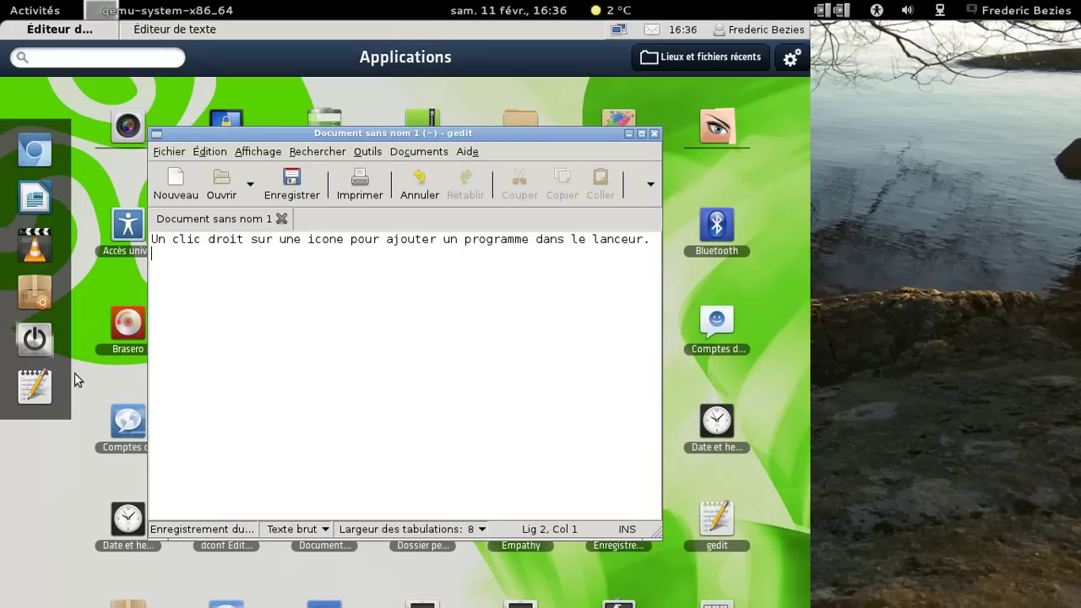
- Remove the gedit icon from the launcher and return to the text document
left_click(36, 386)
left_click(328, 310)
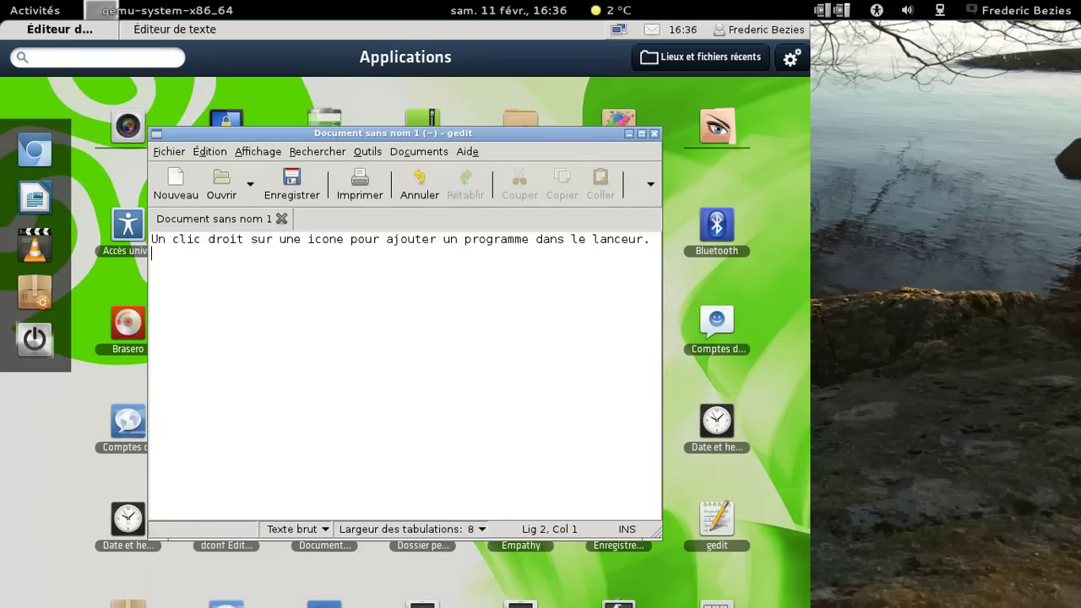
- Add "Et un clic droit sur l'icone dans le lanceur pour enlever le lien vers le programme :)" after a blank line and save
key("Return")
type("Et un ")
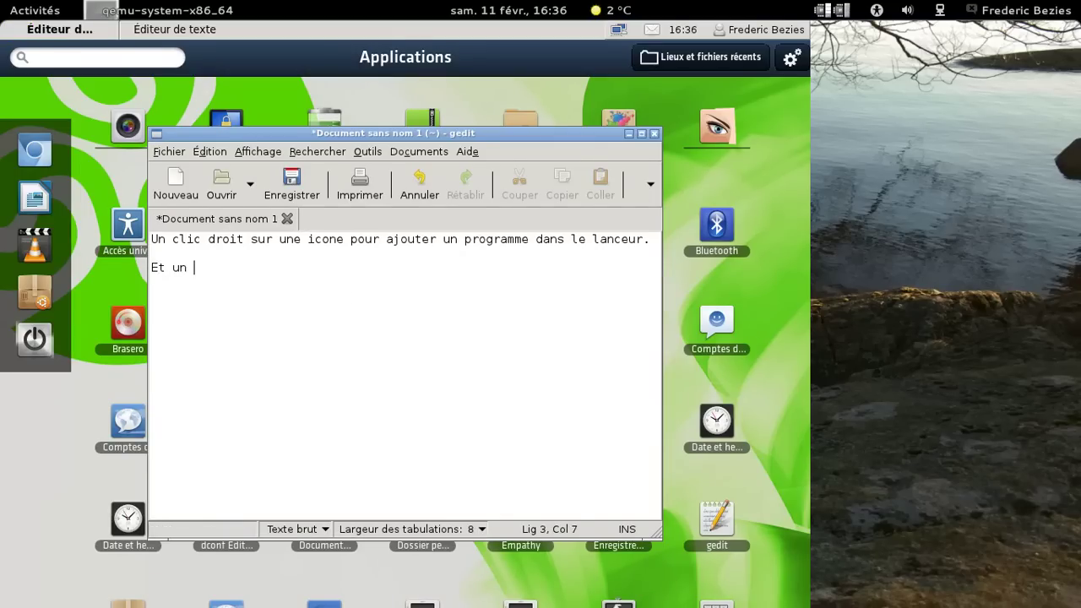
type("clic droit sur")
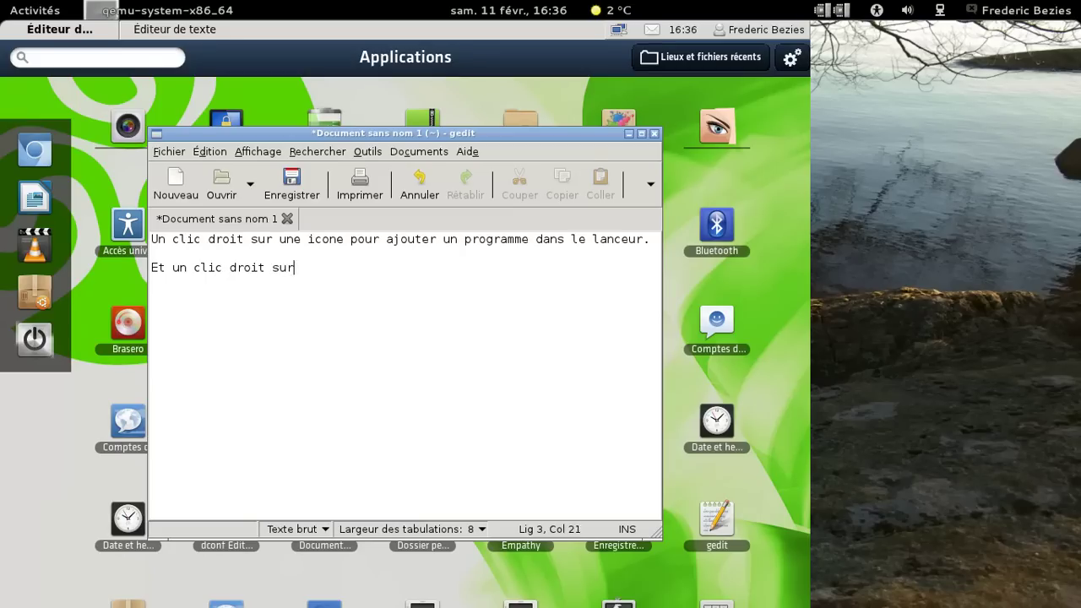
type(" l'icone dans le lance")
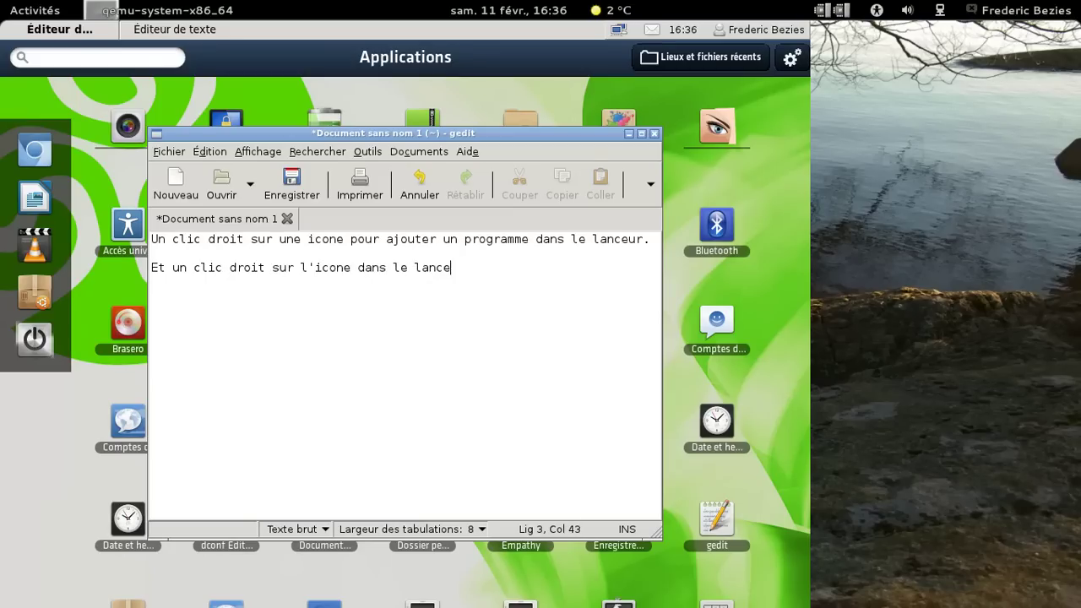
type("ur pour enlever le lien vers le programme :)")
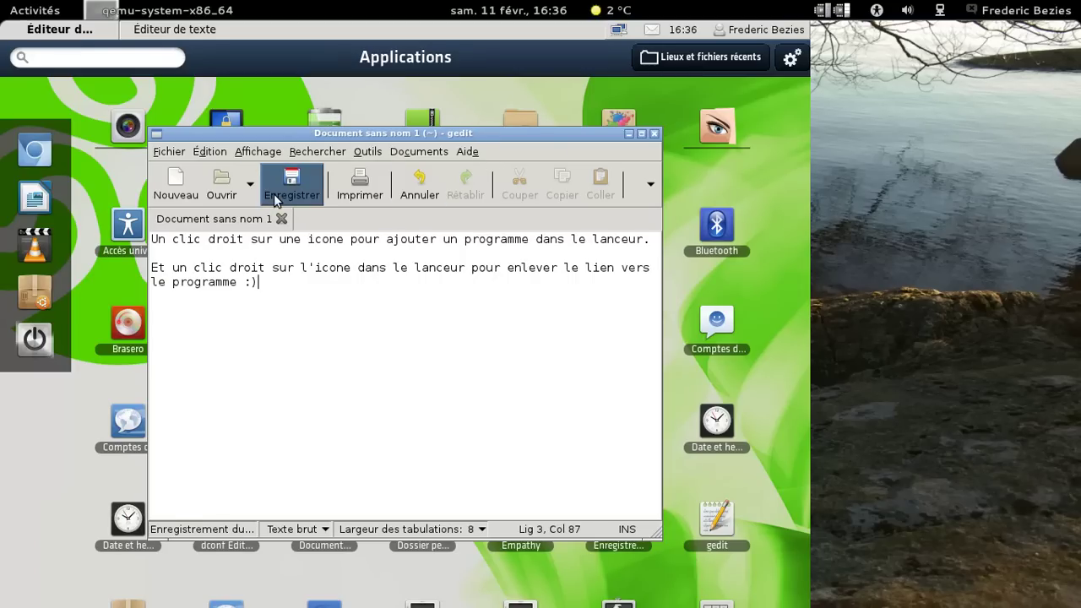
- Add the closing line "Difficile de faire plus complexe :)" after a blank line, save the document and close gedit
key("Return")
key("Return")
type("Difficile e f")
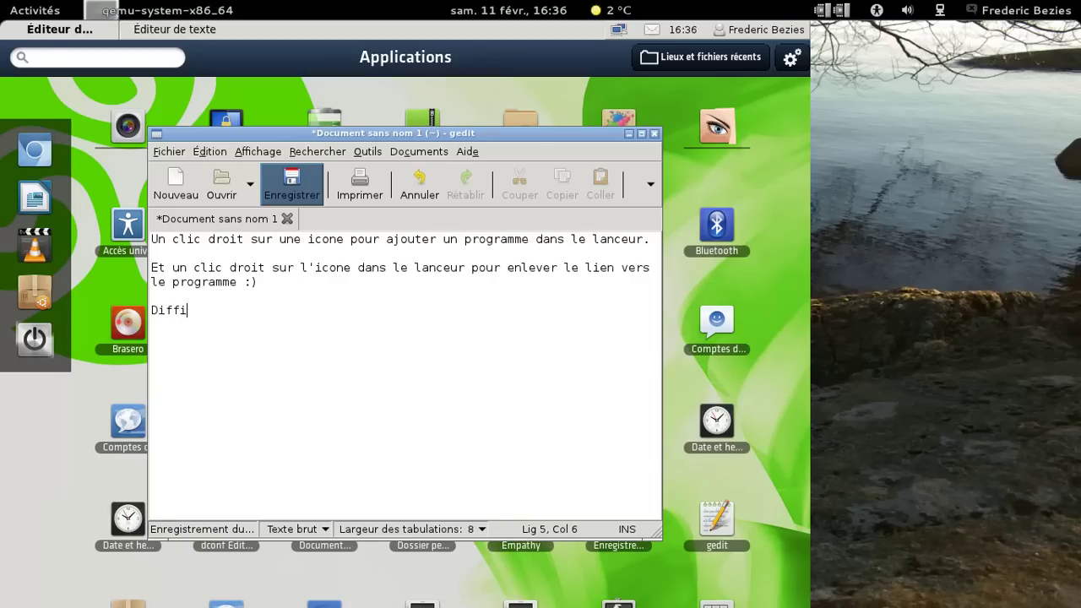
key("BackSpace")
key("BackSpace")
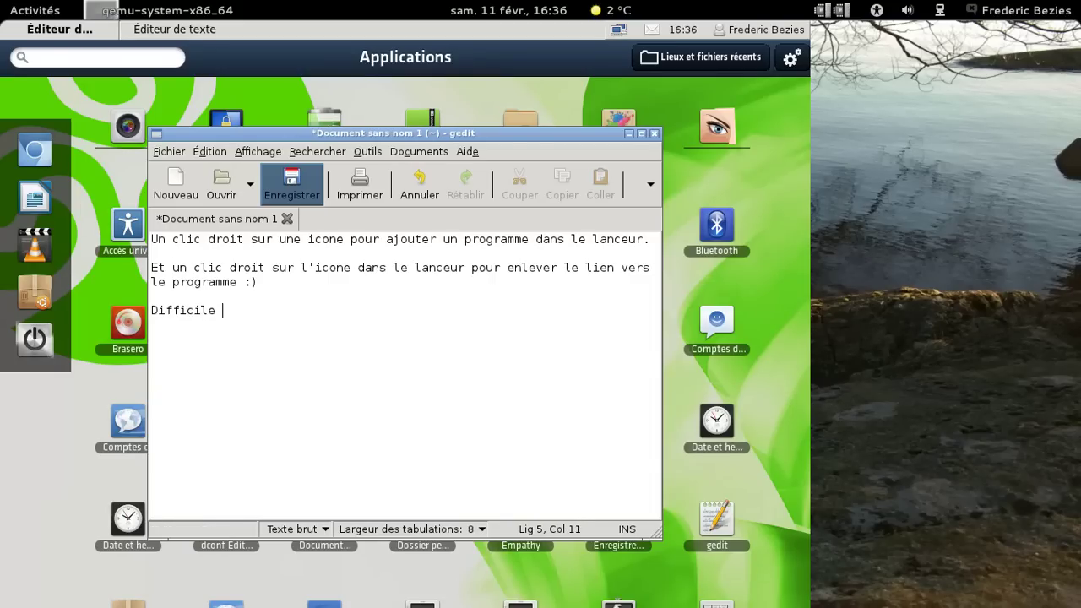
type("de faire plu ")
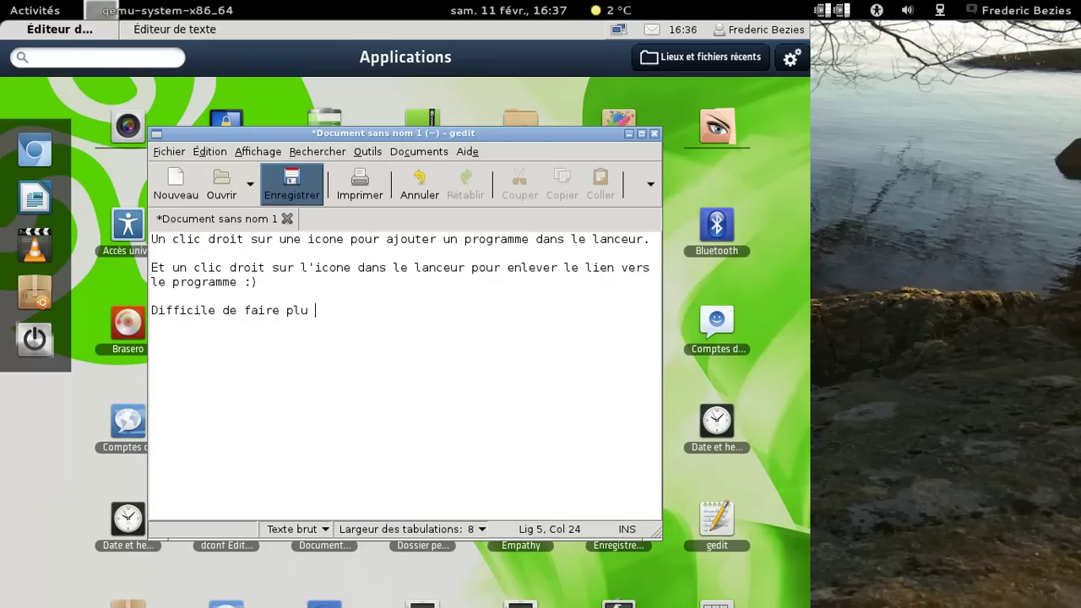
type("s comple")
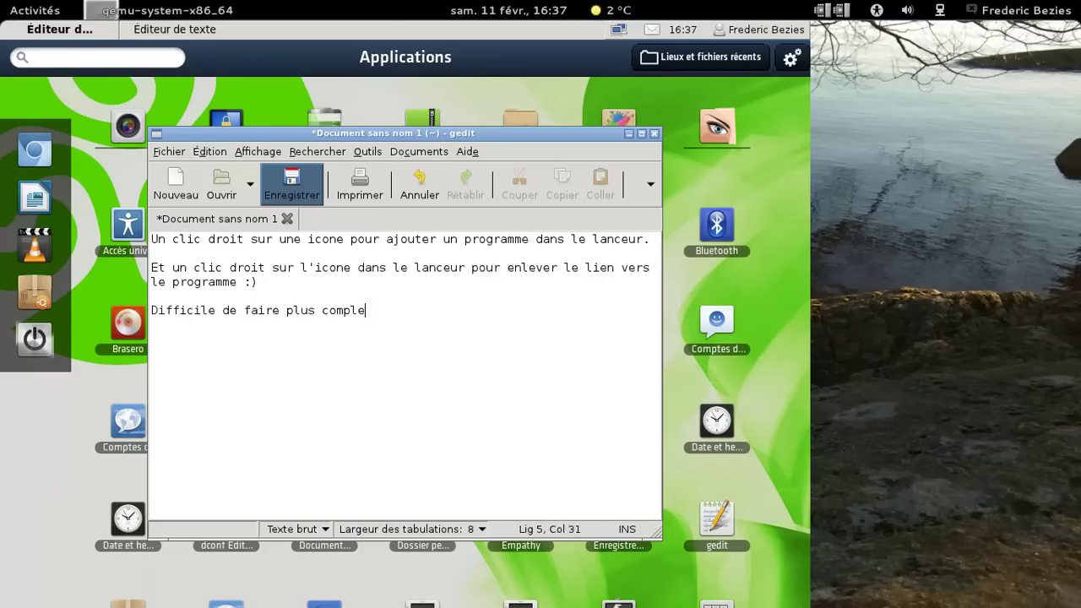
type("xe :")
left_click(291, 186)
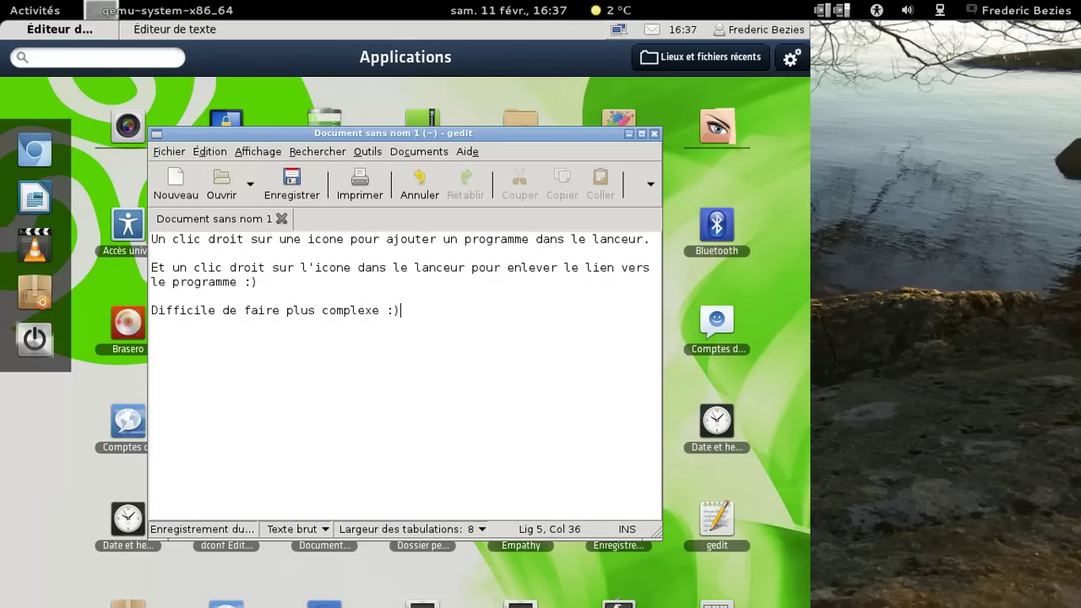
left_click(654, 134)
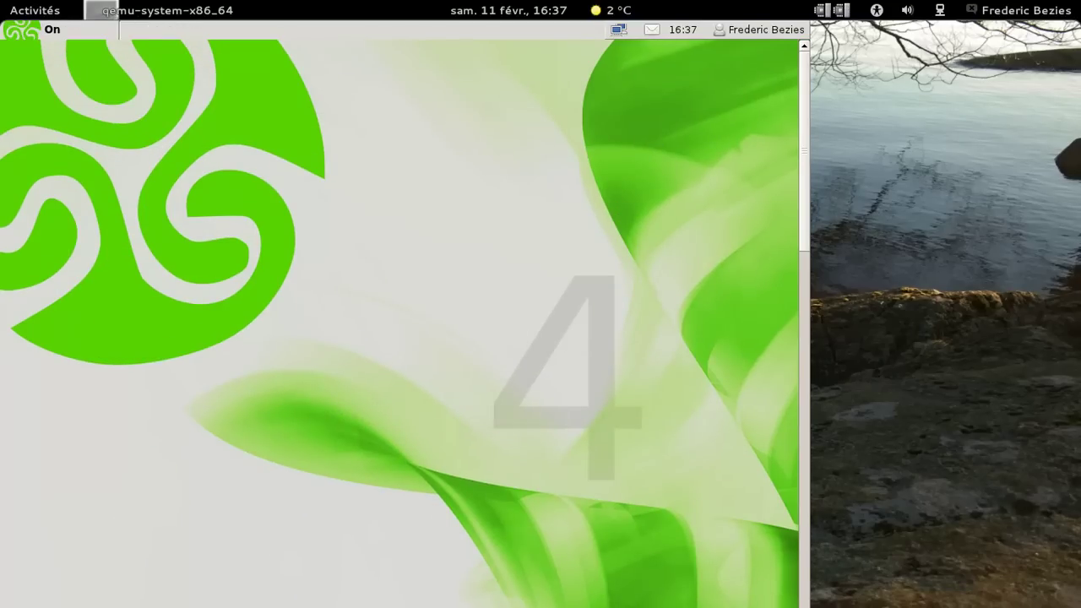
- Browse the list of applications in the overview, open the system settings window and close it
key("super")
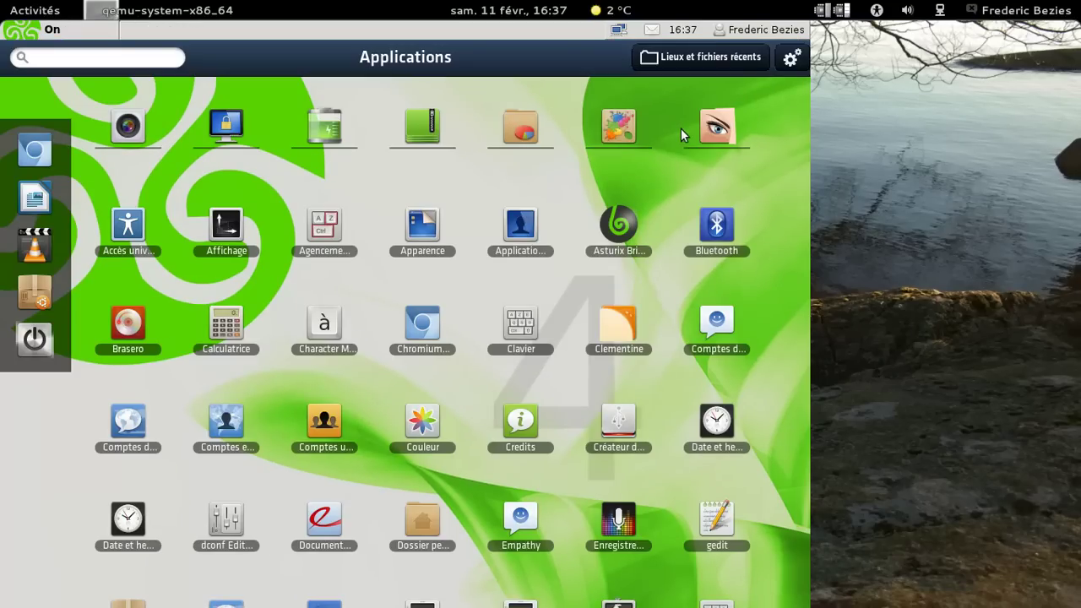
scroll(475, 237, "down", 5)
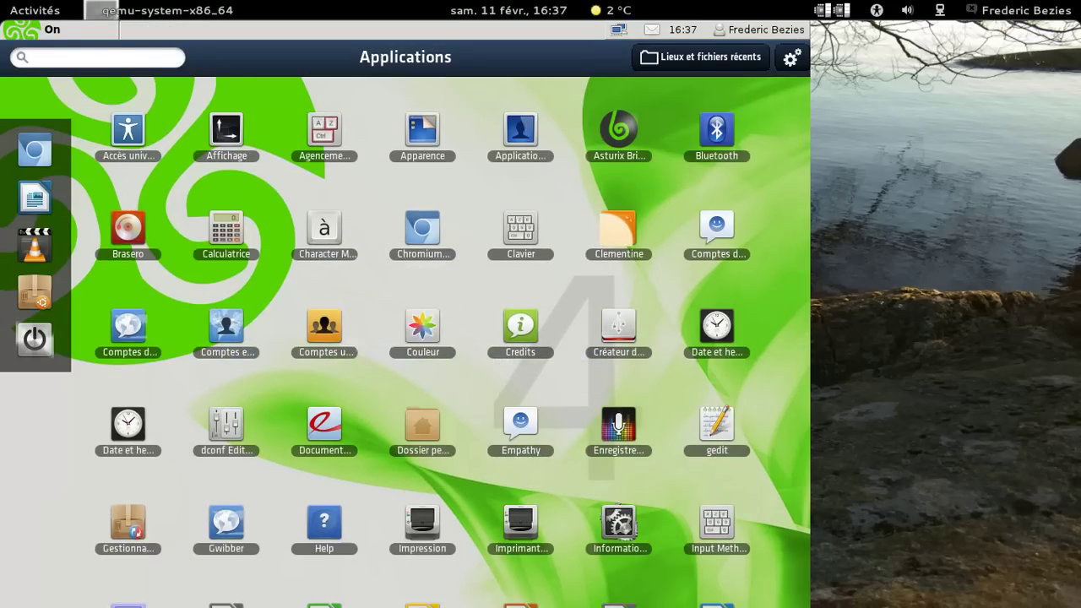
scroll(604, 533, "up", 2)
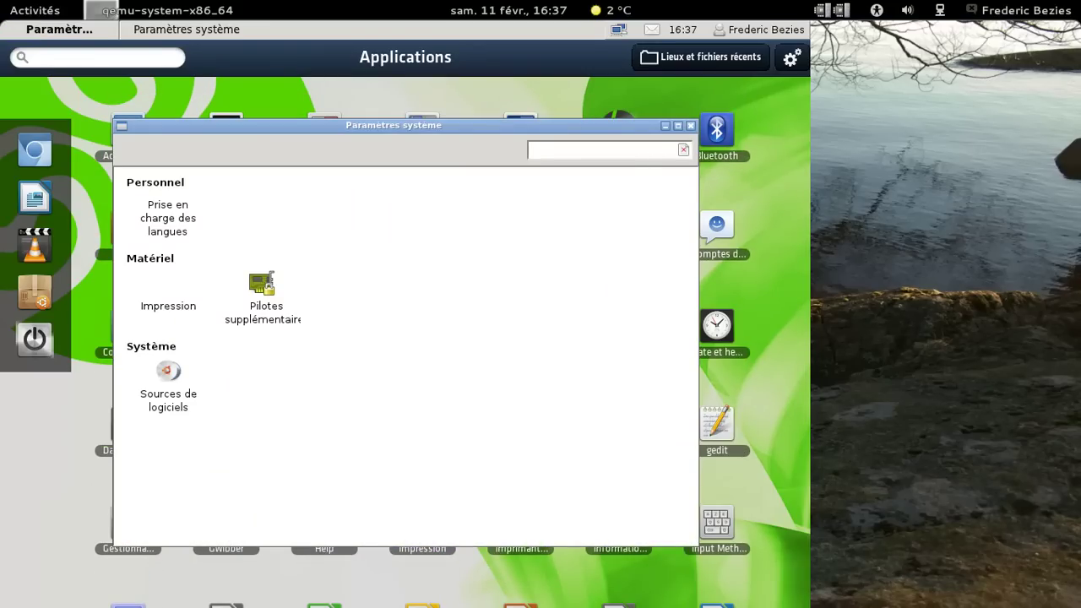
left_click(691, 126)
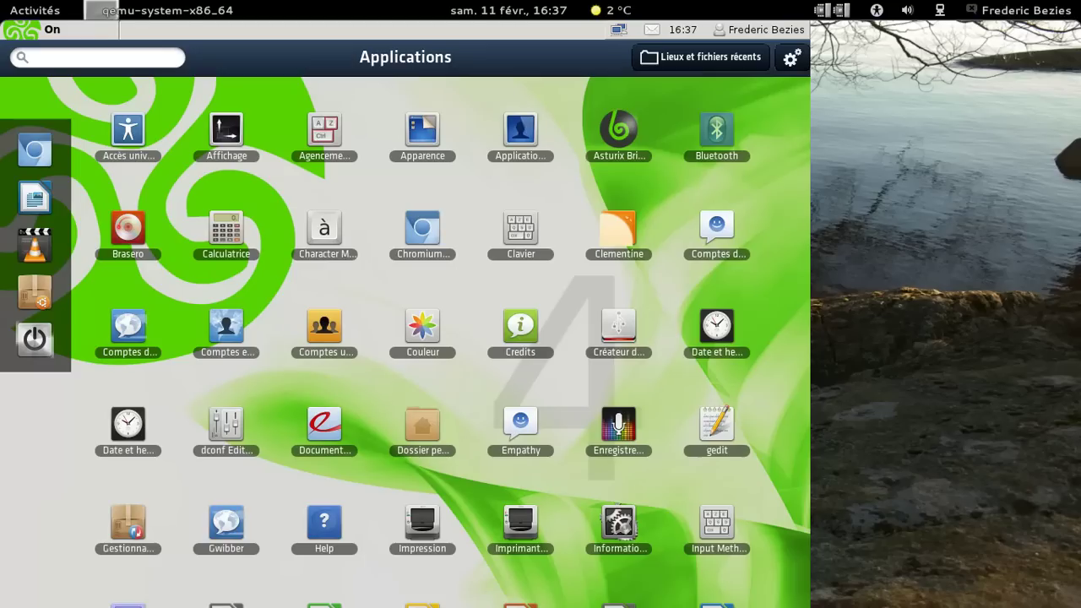
- Open the Brasero disc burner, view its About information and close the program
left_click(119, 240)
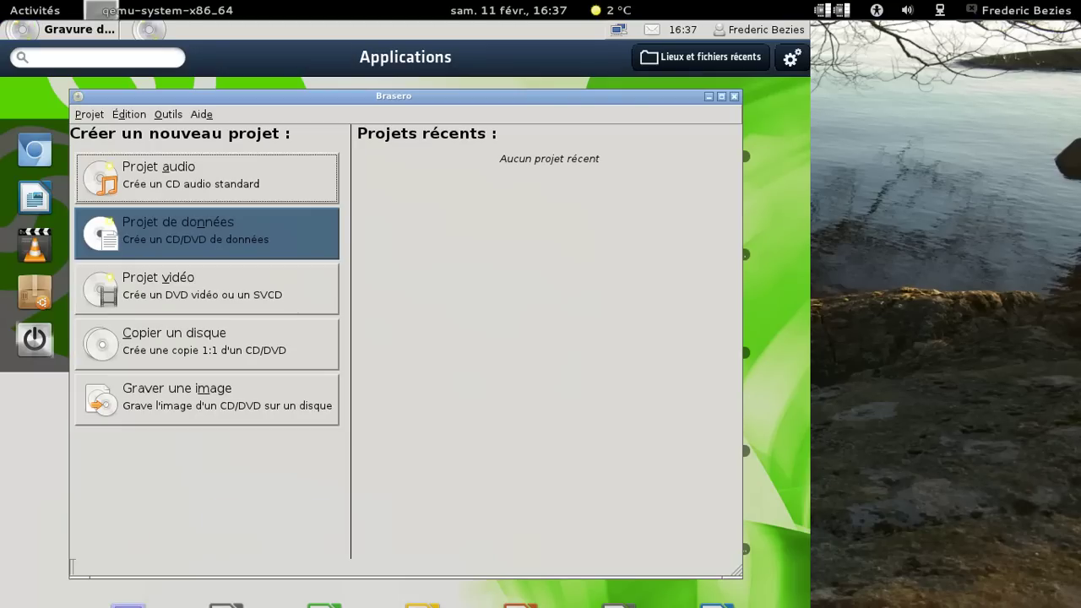
left_click(203, 115)
left_click(203, 211)
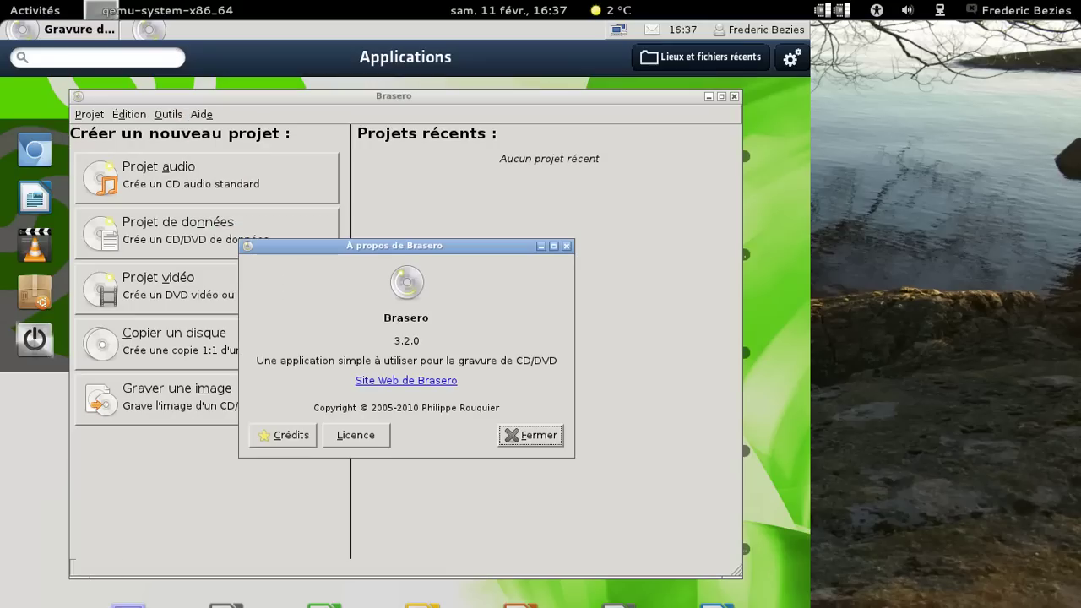
left_click(545, 431)
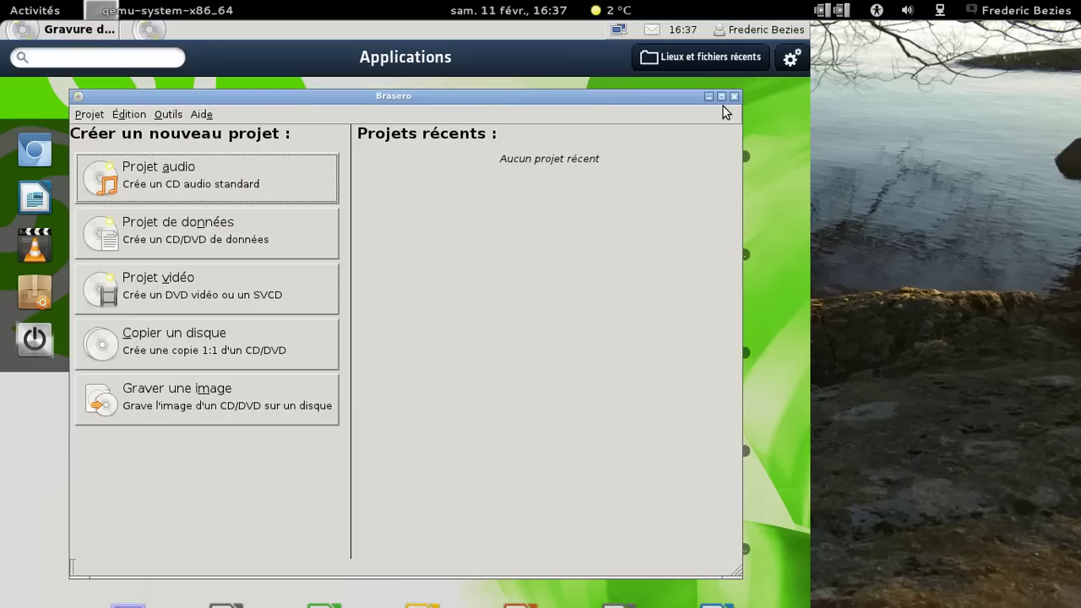
key("ctrl+q")
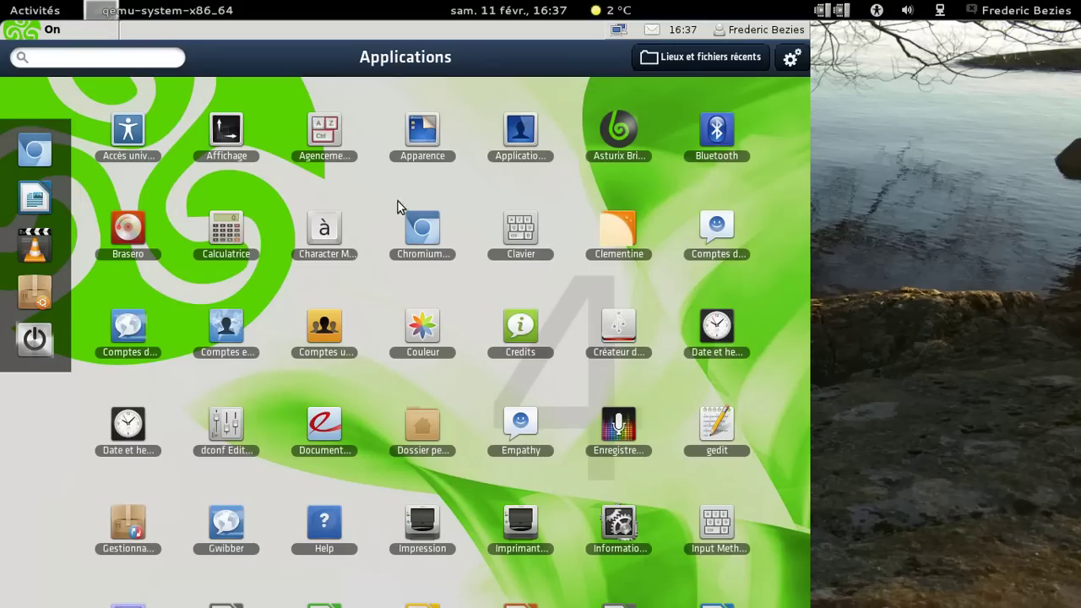
- Open a terminal from the applications overview, close the duplicate window and run uname -a
scroll(435, 468, "down", 2)
scroll(451, 342, "down", 8)
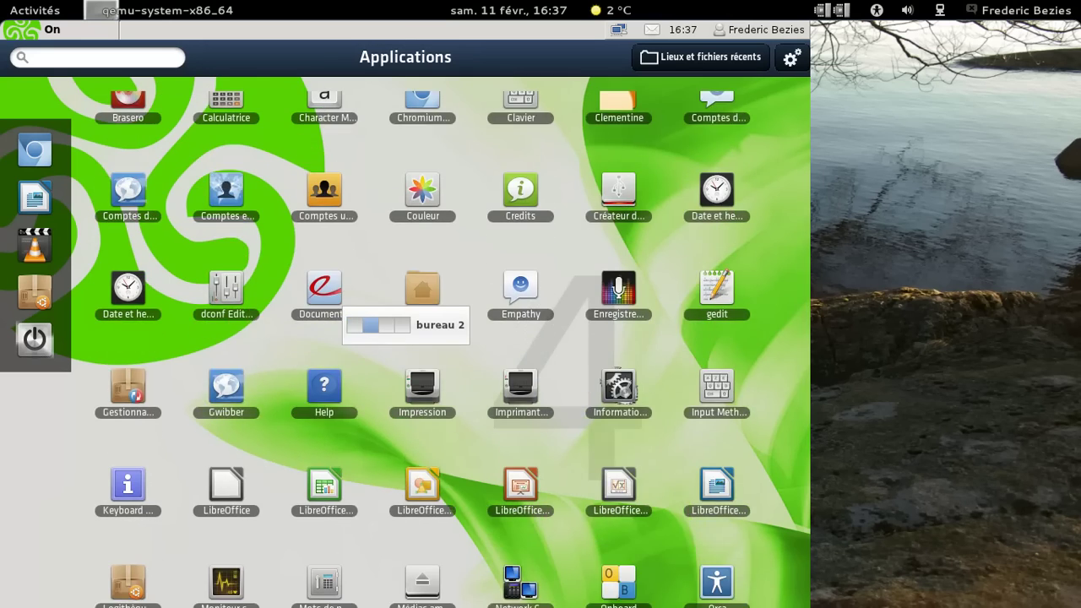
scroll(422, 354, "down", 2)
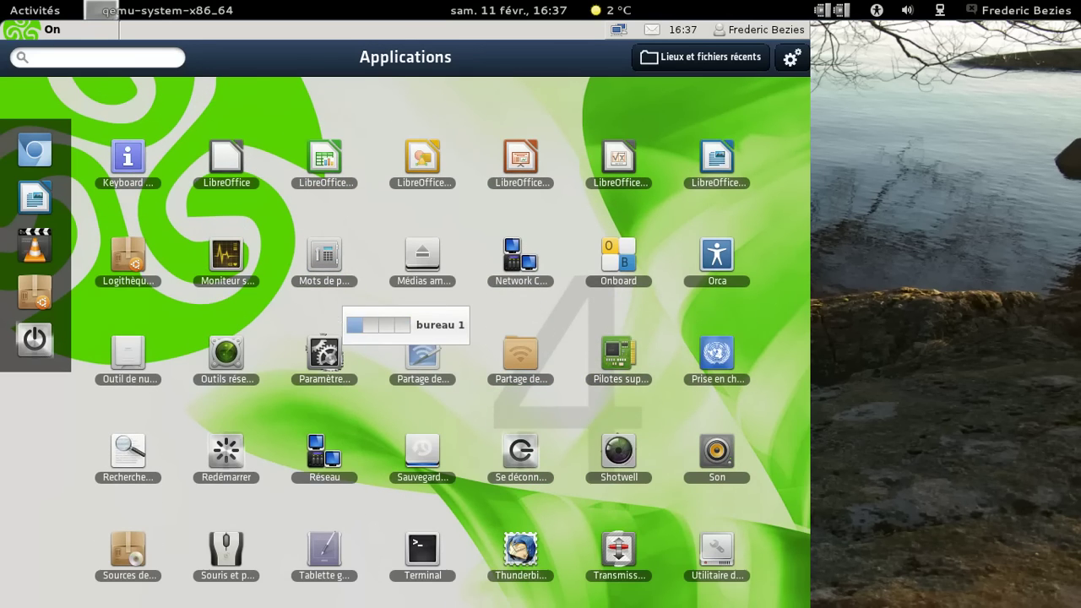
double_click(423, 558)
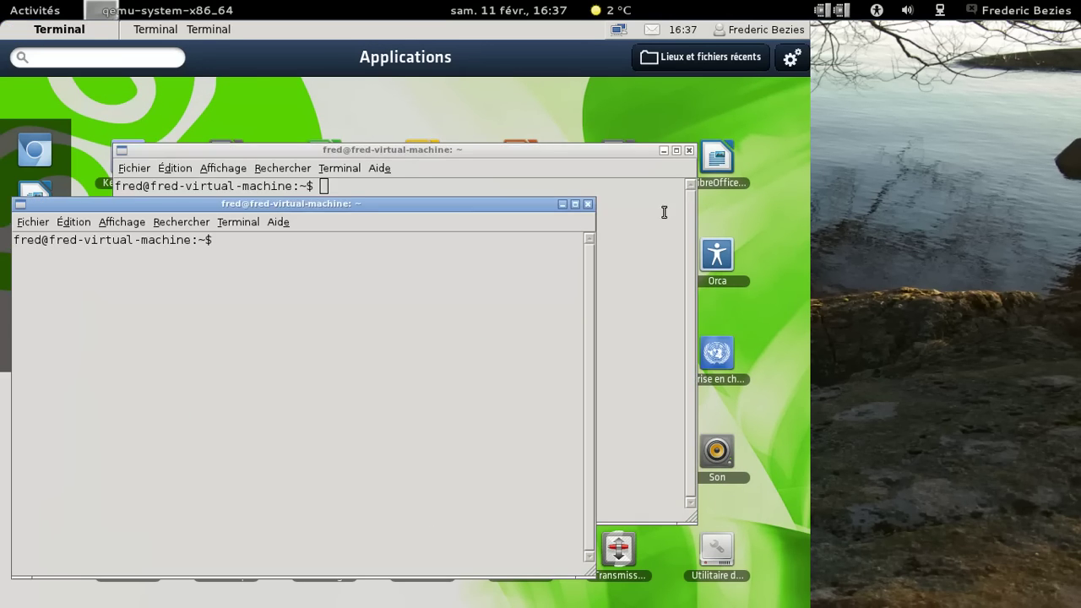
left_click(689, 149)
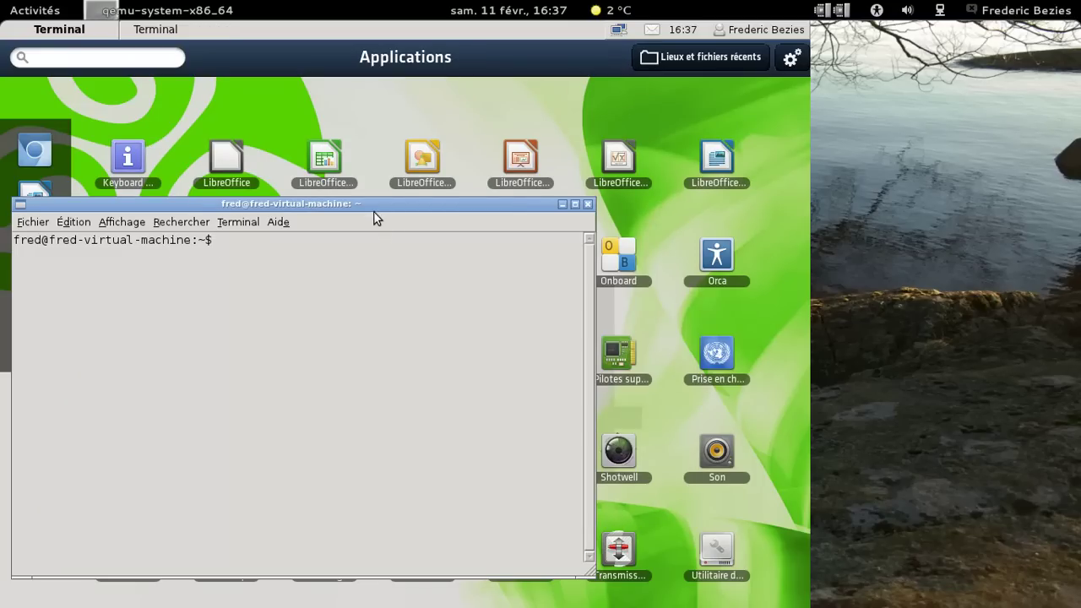
type("uname -a")
key("Return")
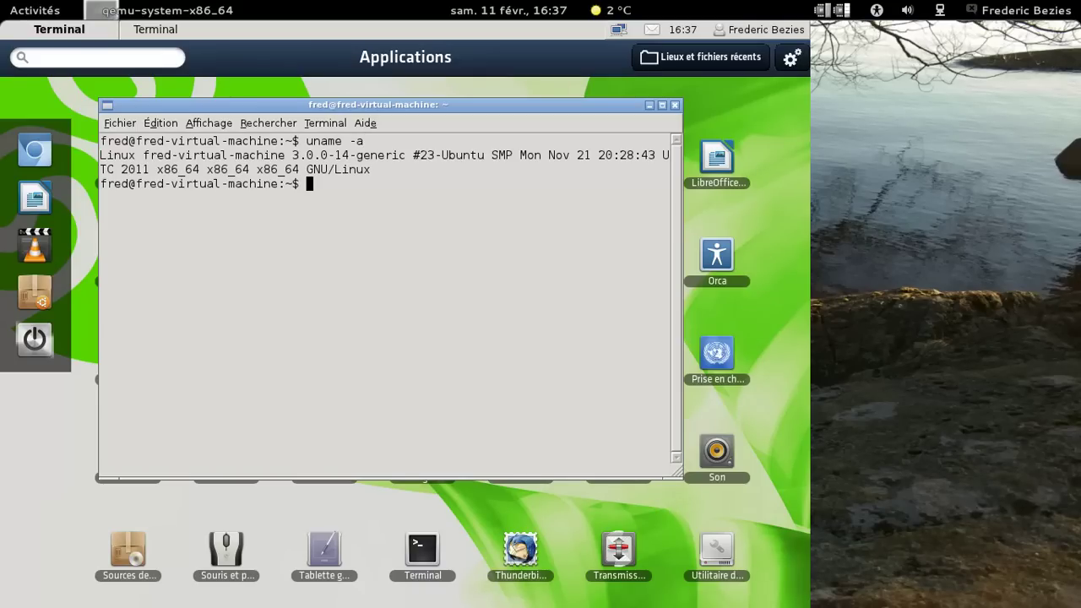
type("df -")
key("BackSpace")
key("BackSpace")
key("BackSpace")
key("BackSpace")
- View the terminal's About information and close the terminal window
left_click(367, 123)
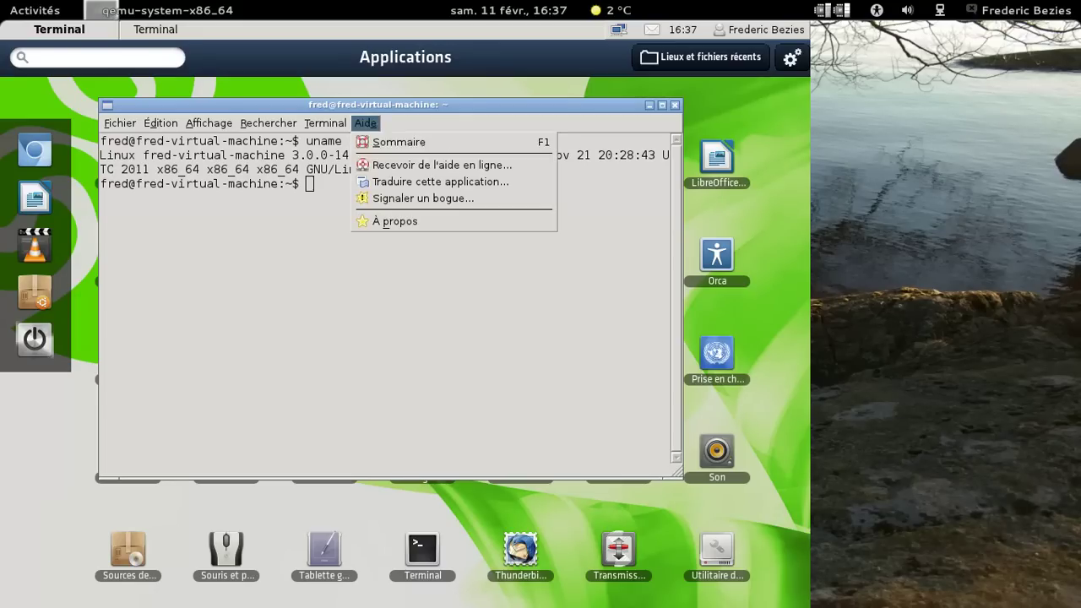
left_click(382, 221)
left_click(512, 395)
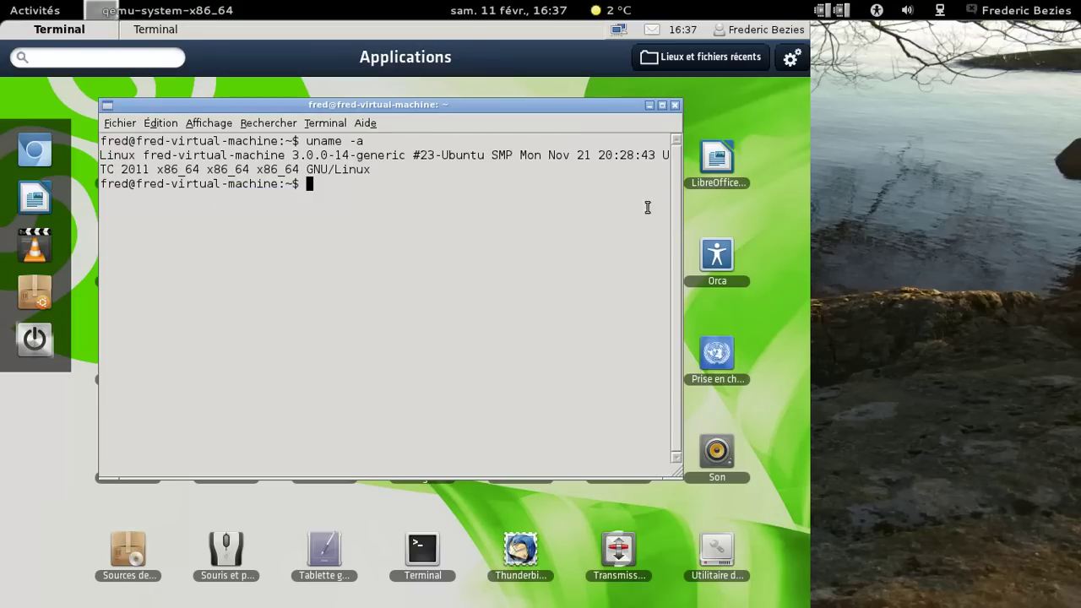
left_click(674, 105)
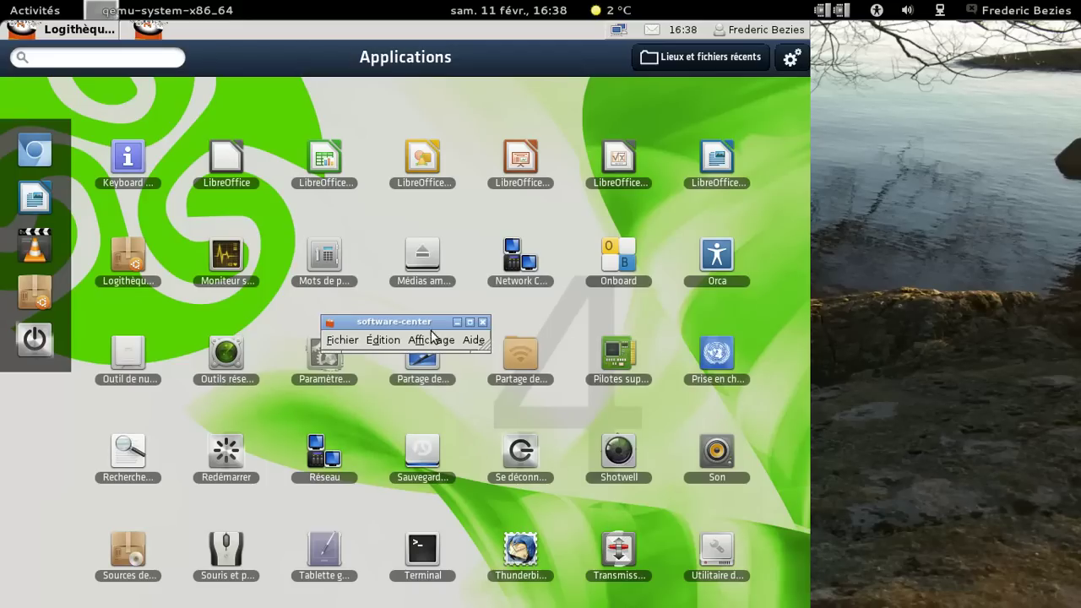
- Move the software centre window aside and search all software for firefox
left_click_drag(406, 323, 240, 140)
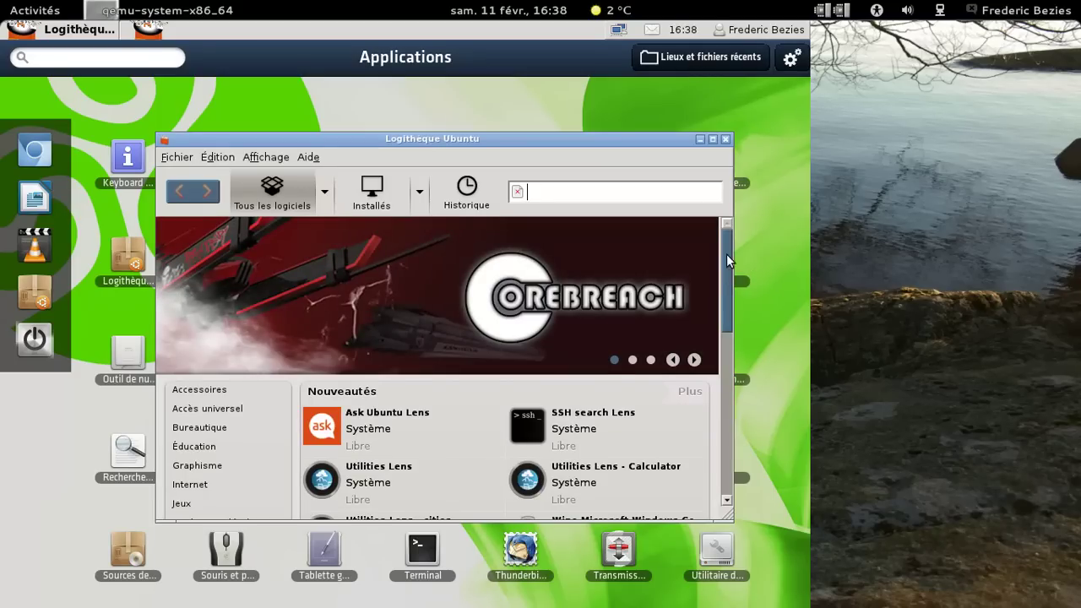
left_click_drag(728, 275, 730, 439)
type("fi")
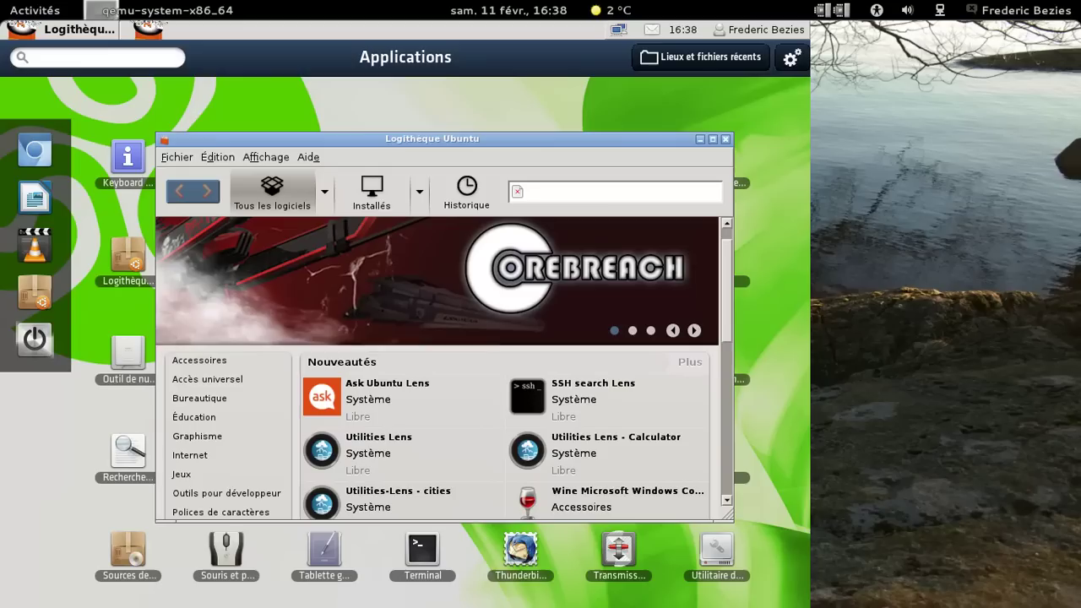
type("refox")
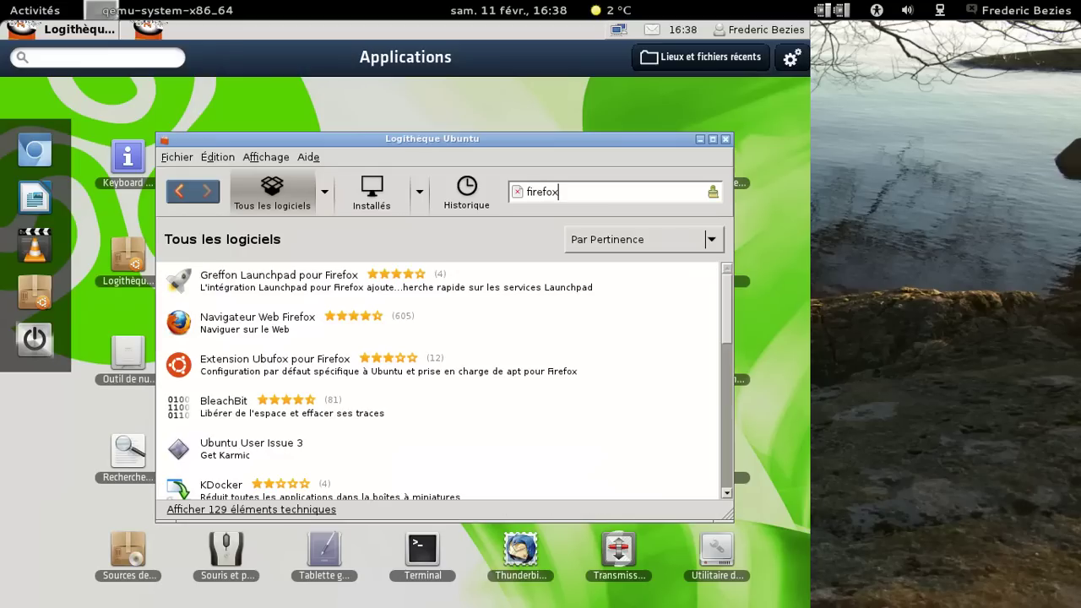
- Try to install Navigateur Web Firefox from the search results and from its details page, and close the software centre
left_click(471, 321)
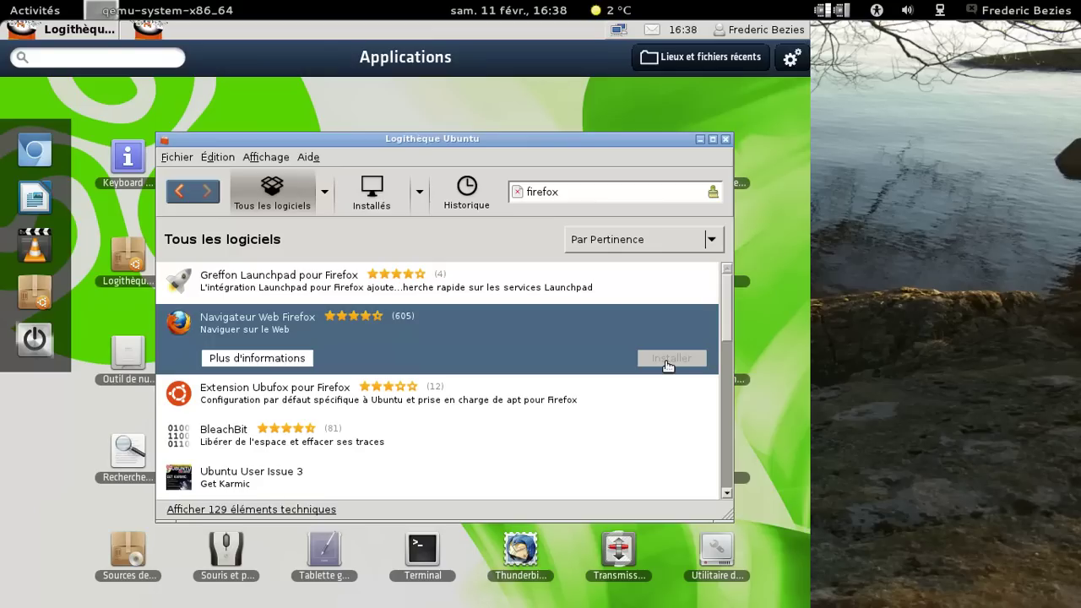
left_click(671, 358)
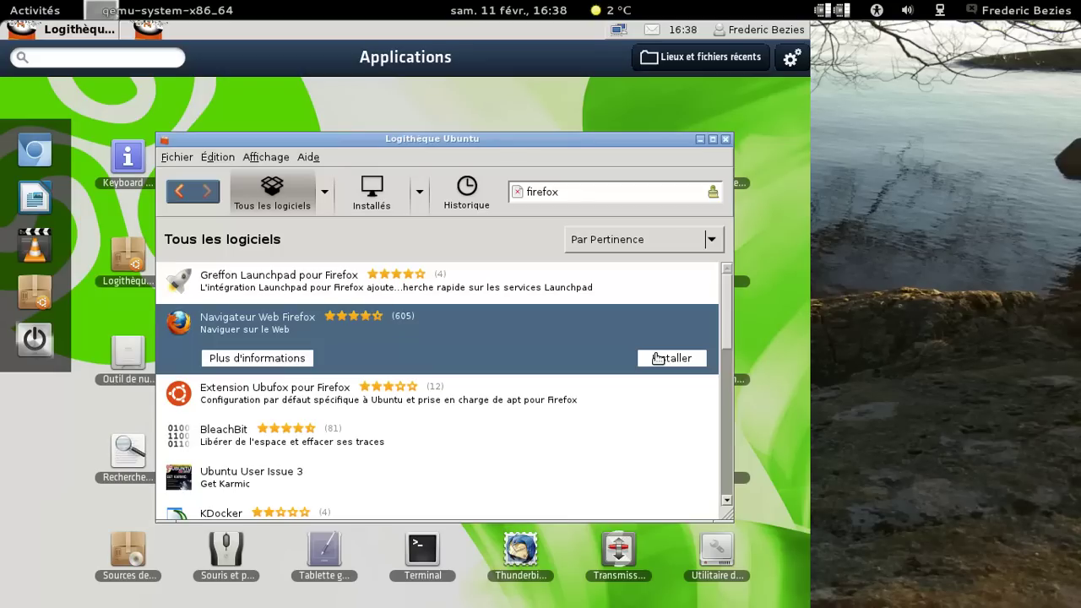
left_click(658, 358)
left_click(296, 355)
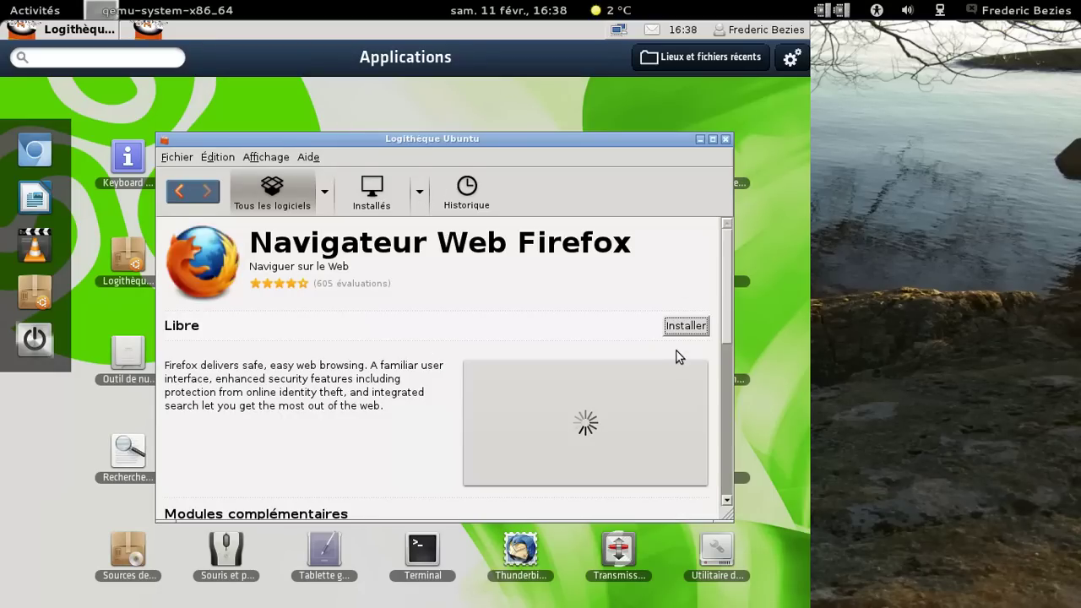
left_click(686, 325)
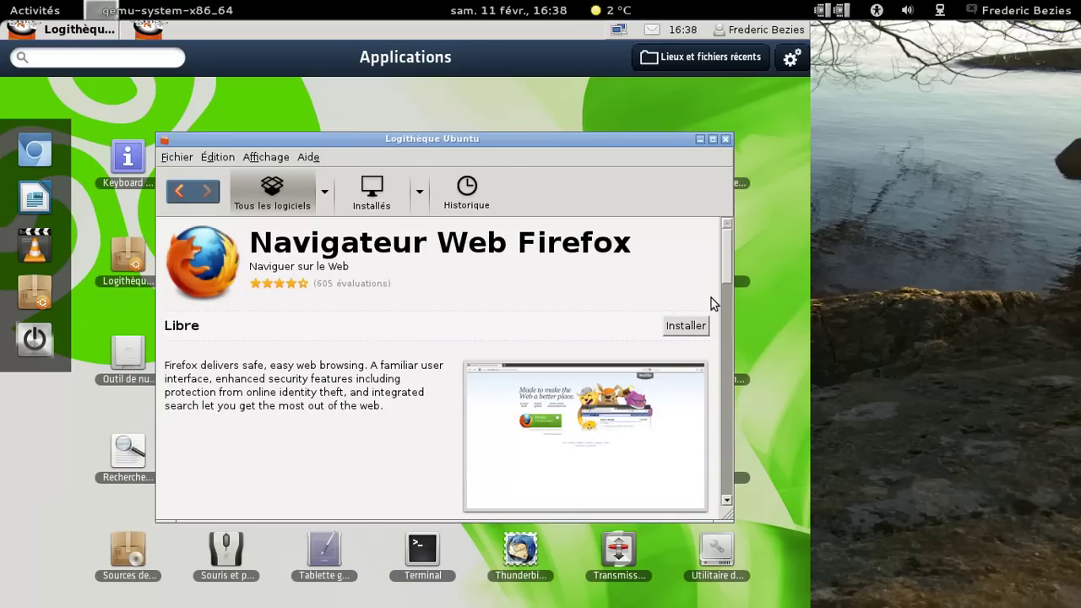
mouse_move(727, 264)
left_mouse_down()
mouse_move(727, 399)
mouse_move(727, 275)
left_mouse_up()
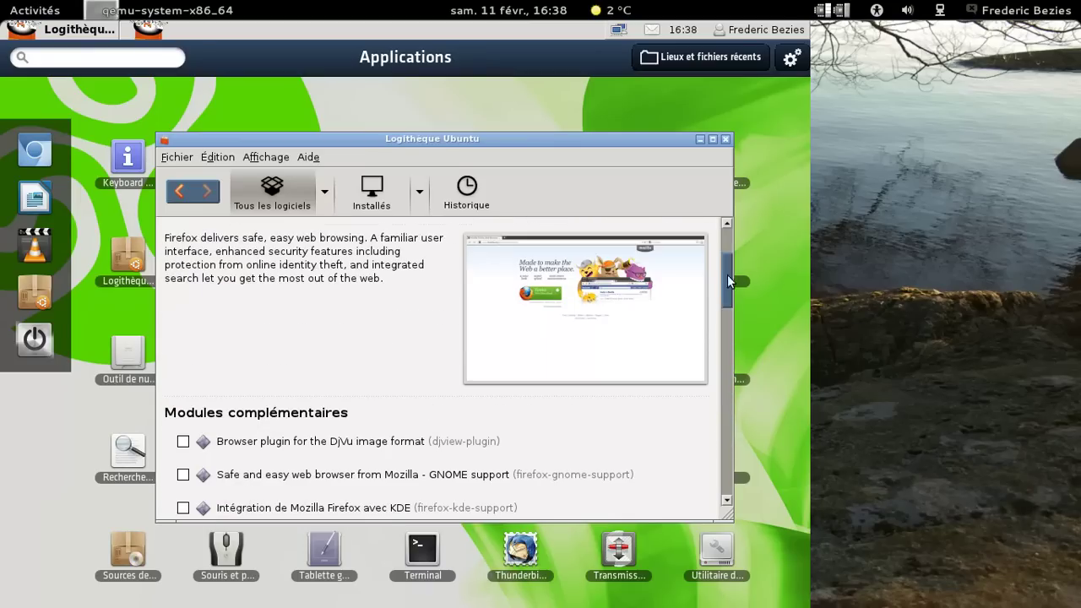
left_click(725, 140)
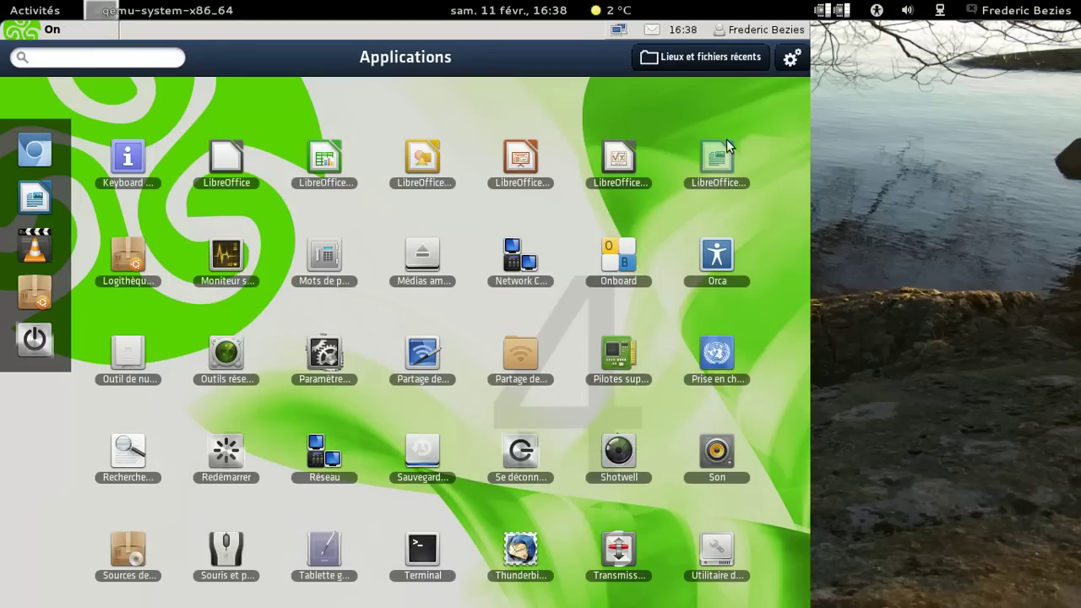
- Switch to the recent places and files view and examine the network, message and calendar indicators
left_click(673, 61)
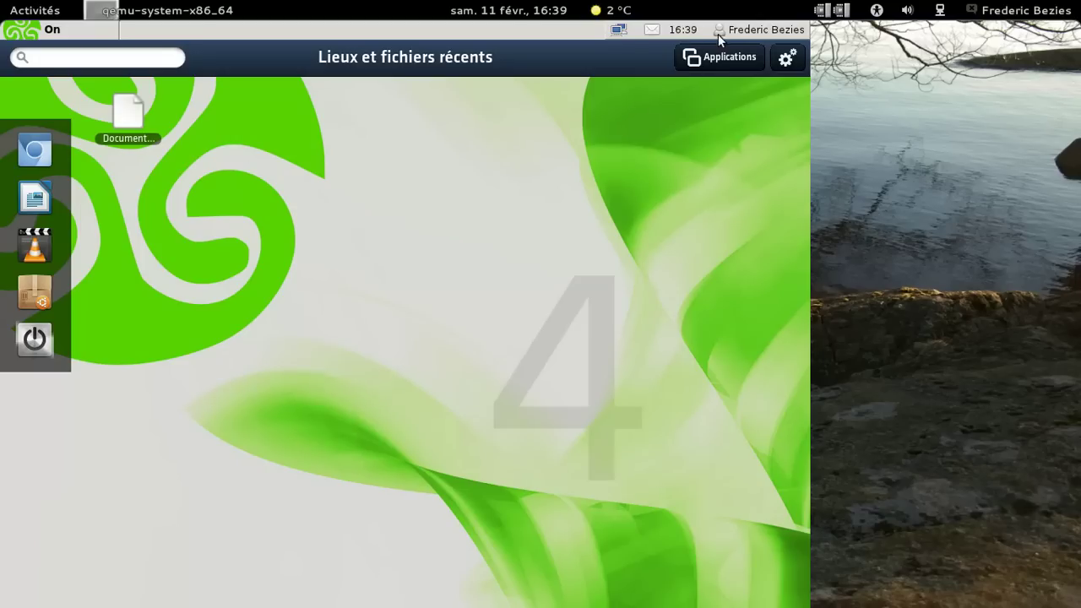
left_click(617, 30)
key("Escape")
left_click(652, 30)
mouse_move(668, 32)
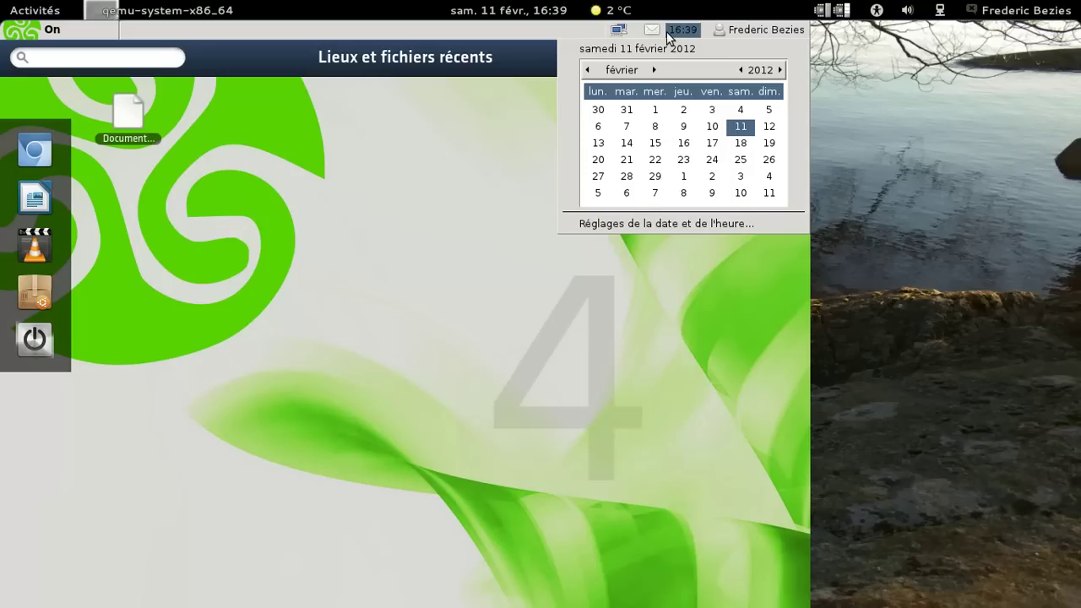
mouse_move(618, 31)
- Launch the VLC media player and accept its privacy dialog with Internet information retrieval allowed
left_click(84, 33)
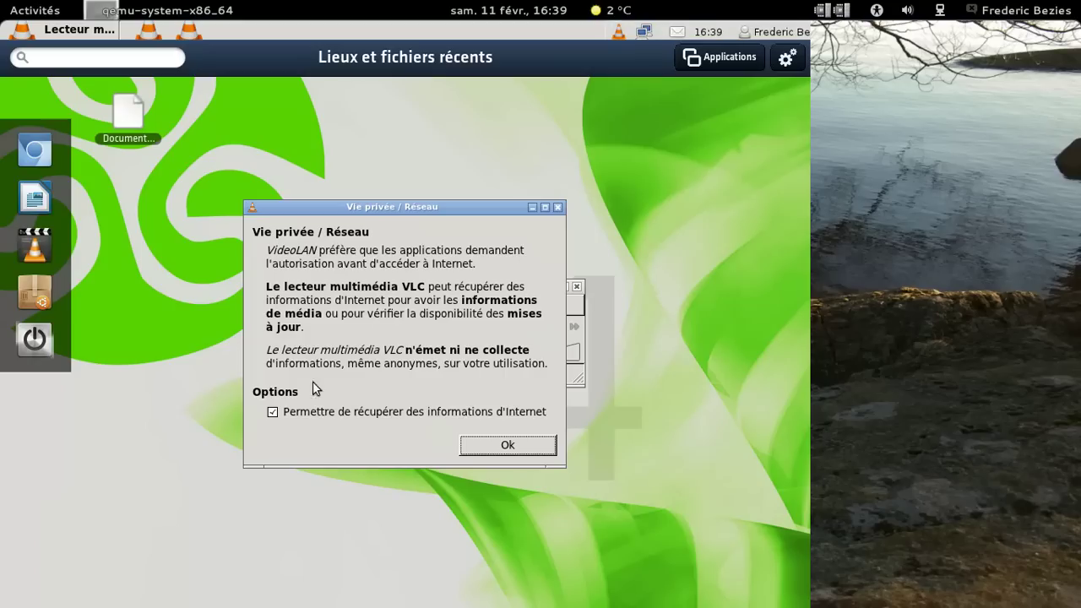
left_click(499, 446)
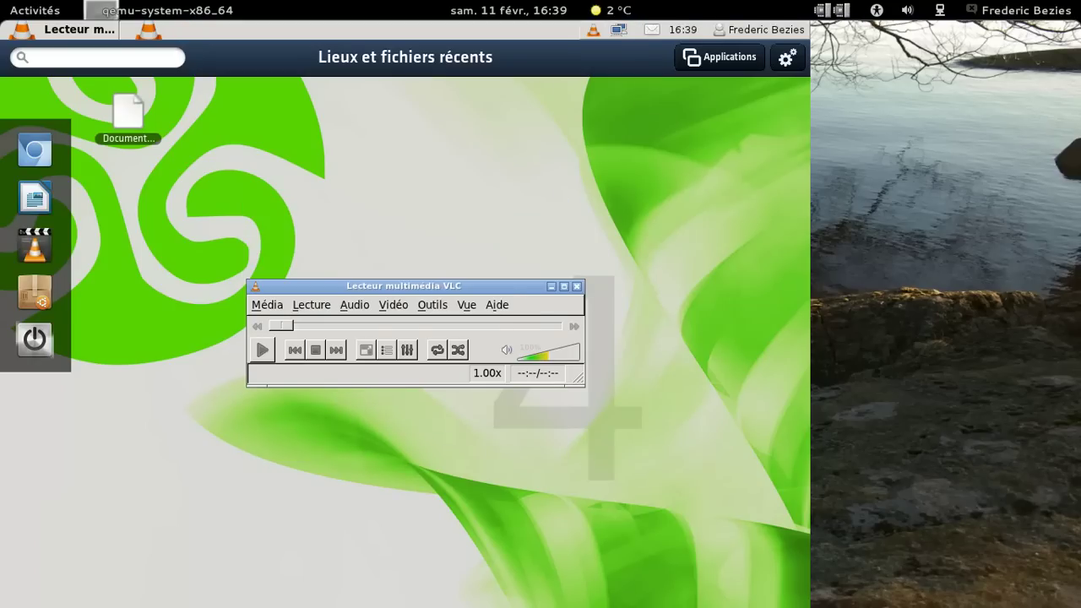
- View VLC's About information and close the player
left_click(496, 305)
left_click(515, 348)
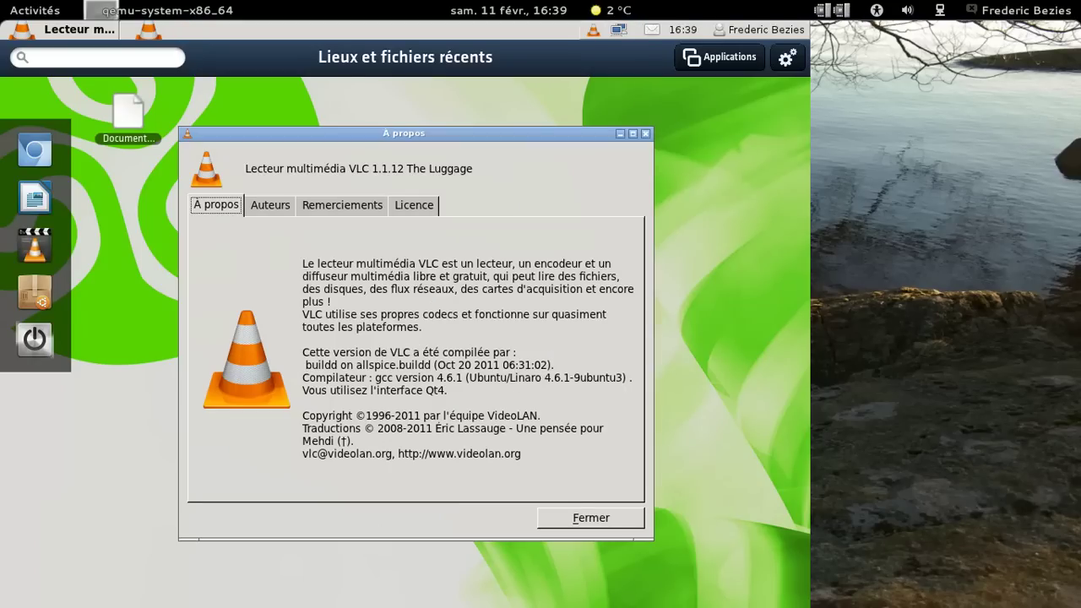
left_click(589, 517)
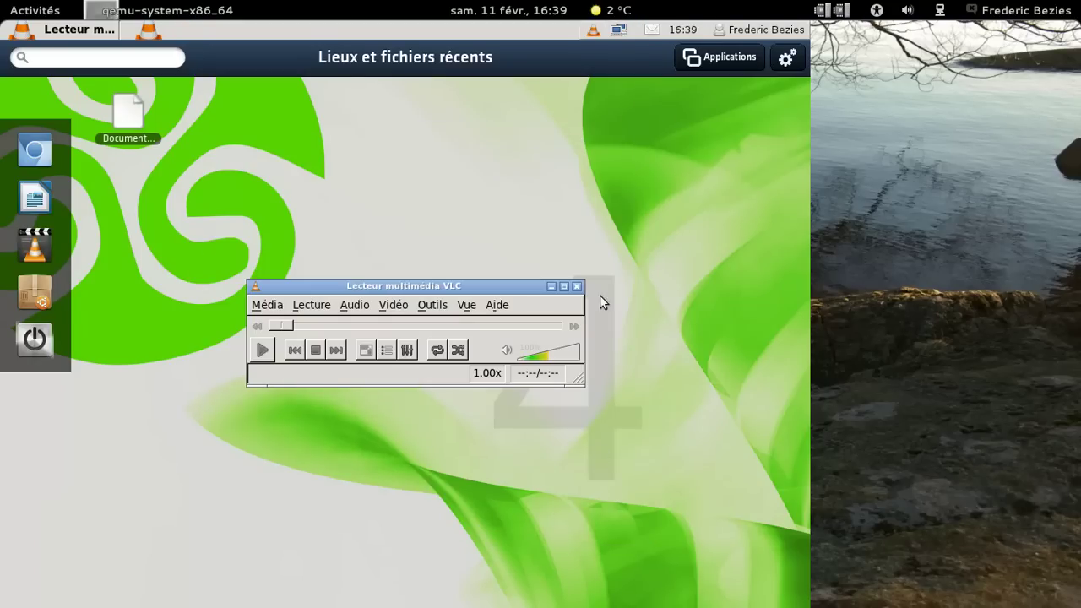
left_click(576, 287)
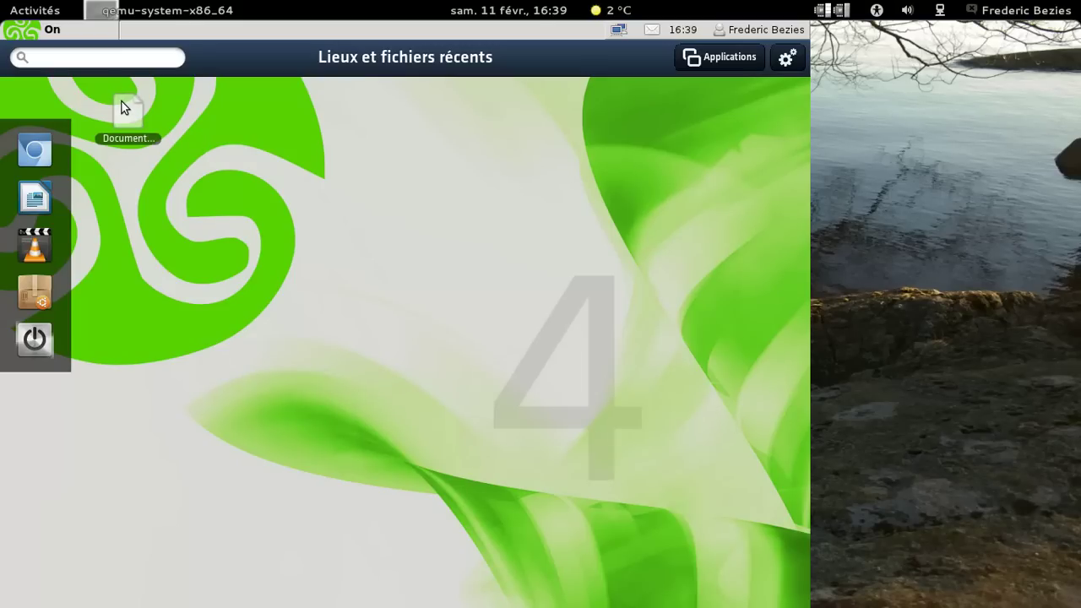
- Browse the remaining entries of the applications overview and return to the recent places and files view
left_click(724, 62)
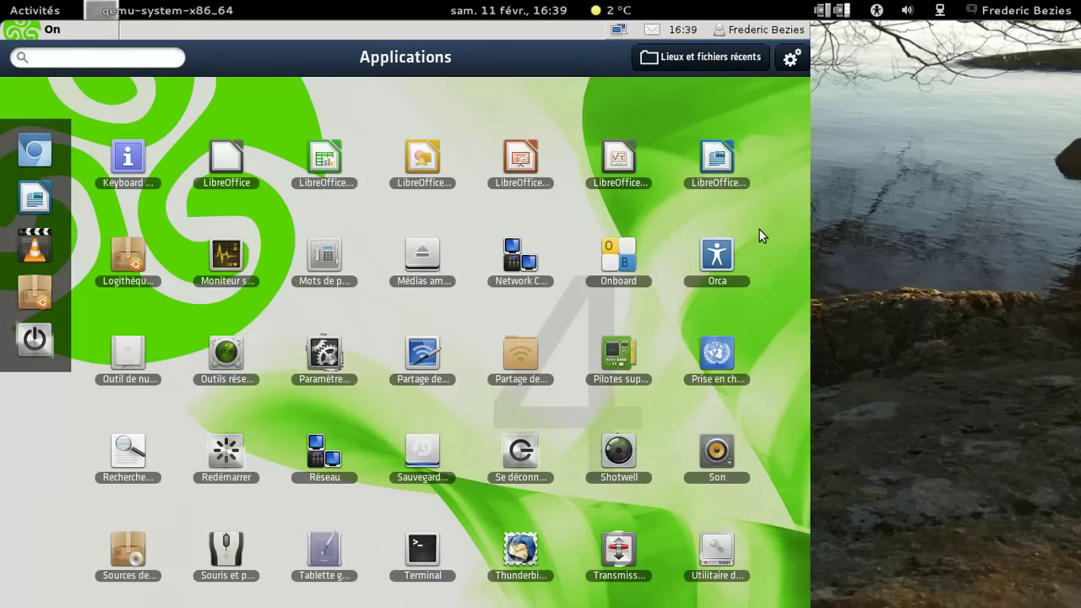
scroll(759, 229, "down", 4)
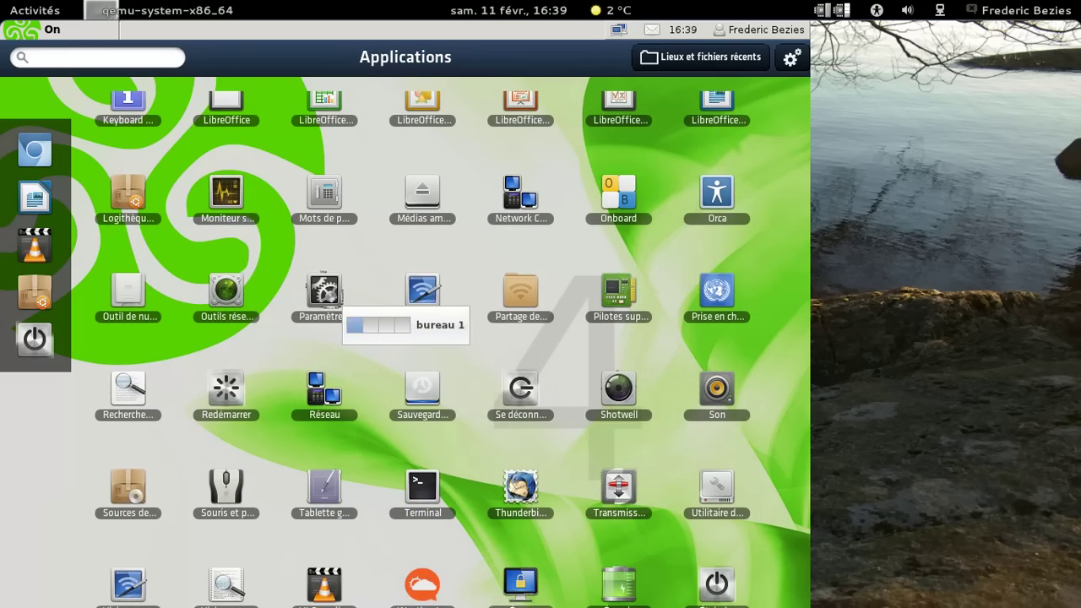
scroll(451, 338, "down", 1)
scroll(451, 338, "down", 2)
scroll(451, 338, "up", 1)
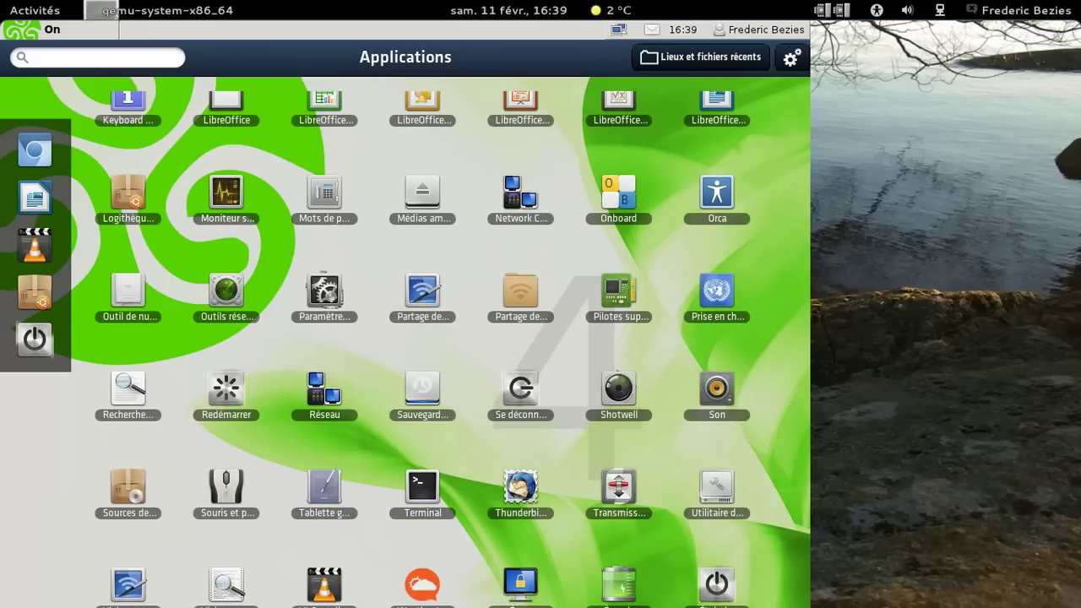
left_click(701, 56)
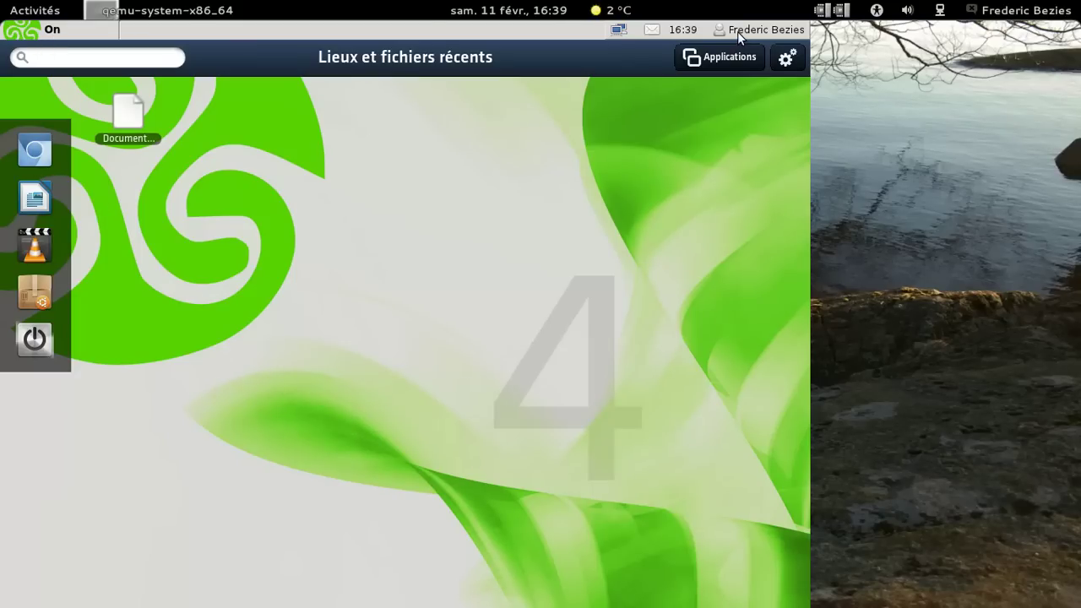
- Open the desktop preferences and apply the Cupertino theme
left_click(788, 59)
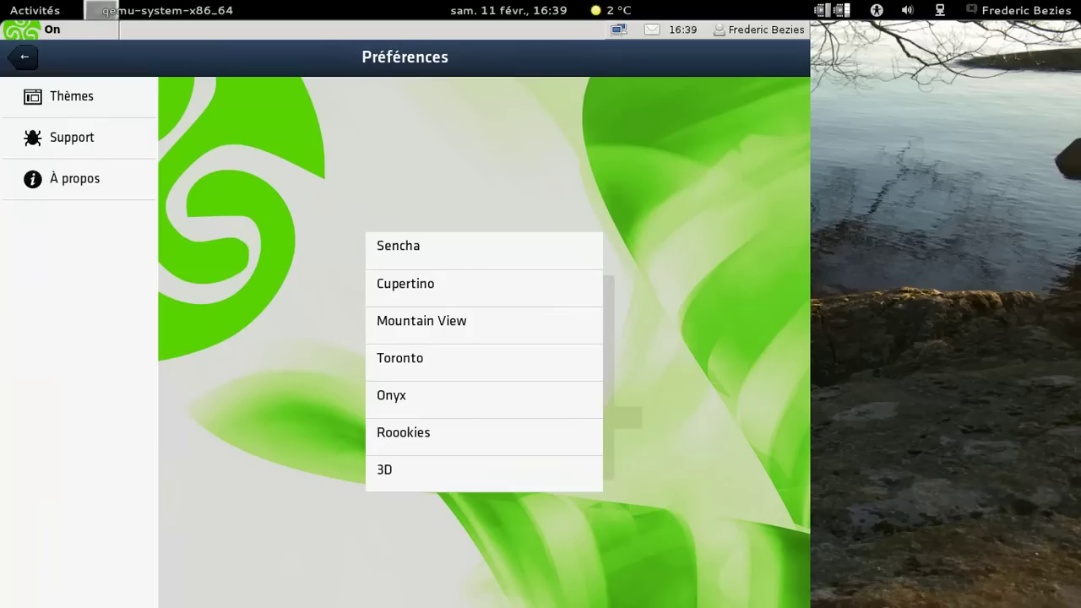
left_click(116, 100)
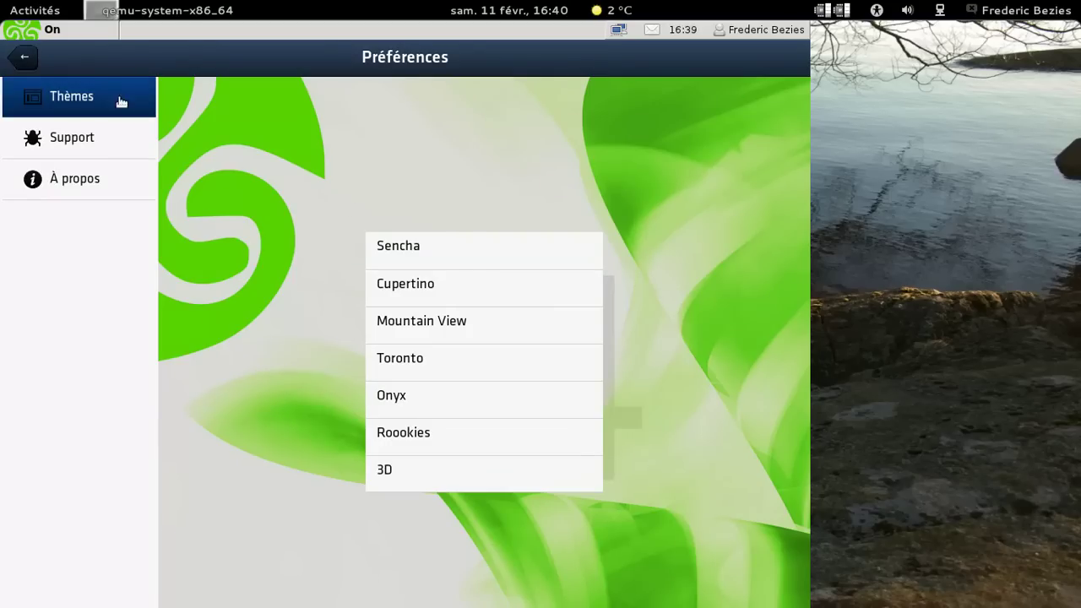
left_click(446, 284)
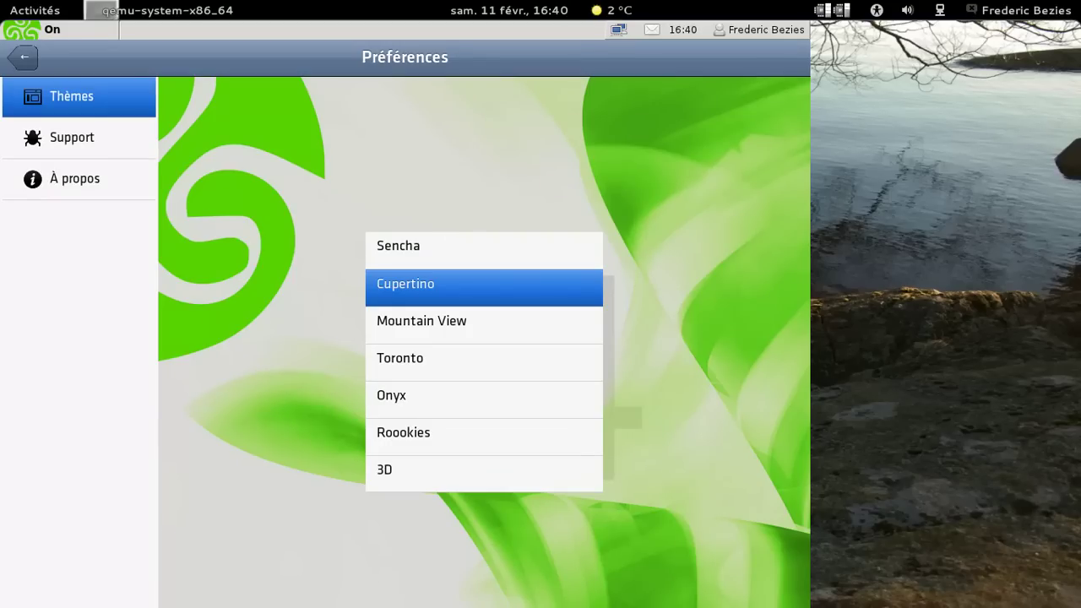
- Try the Mountain View, Toronto, Onyx and Roookies themes, and apply the 3D theme before returning to the applications overview
left_click(25, 57)
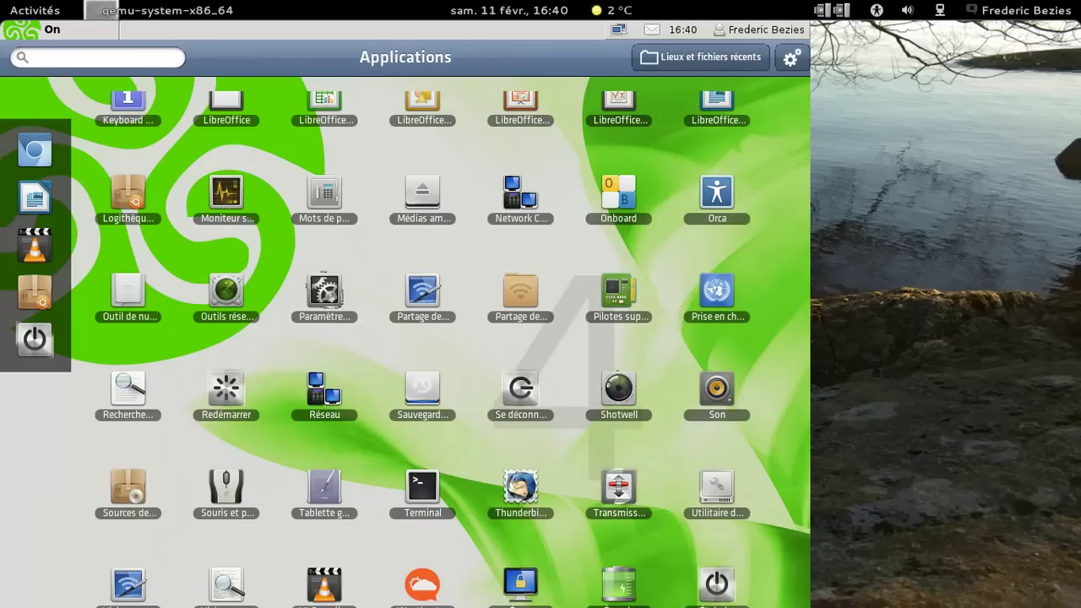
left_click(791, 58)
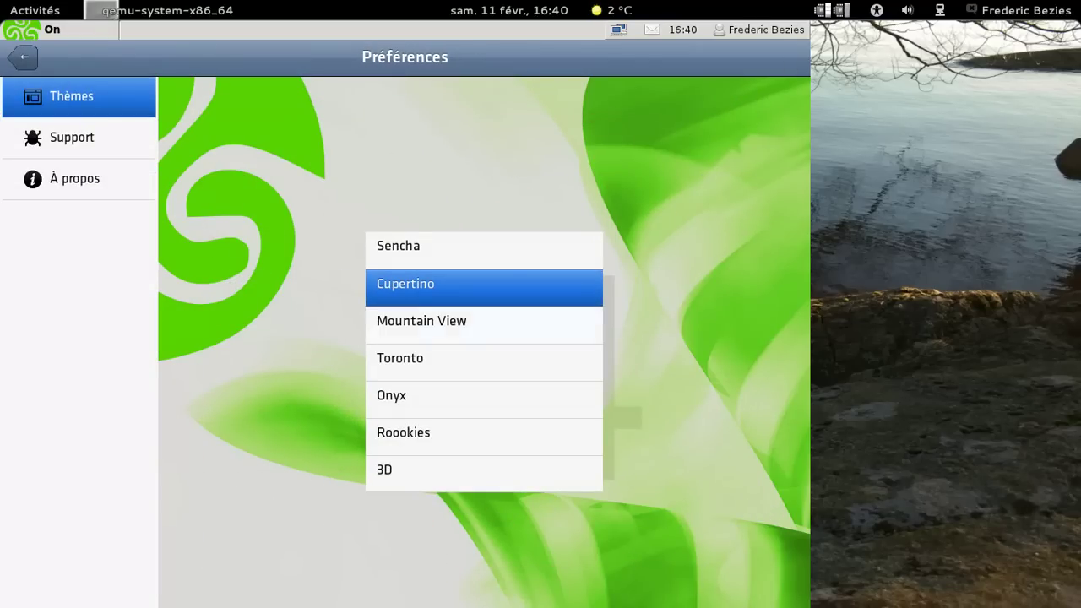
left_click(456, 323)
left_click(457, 361)
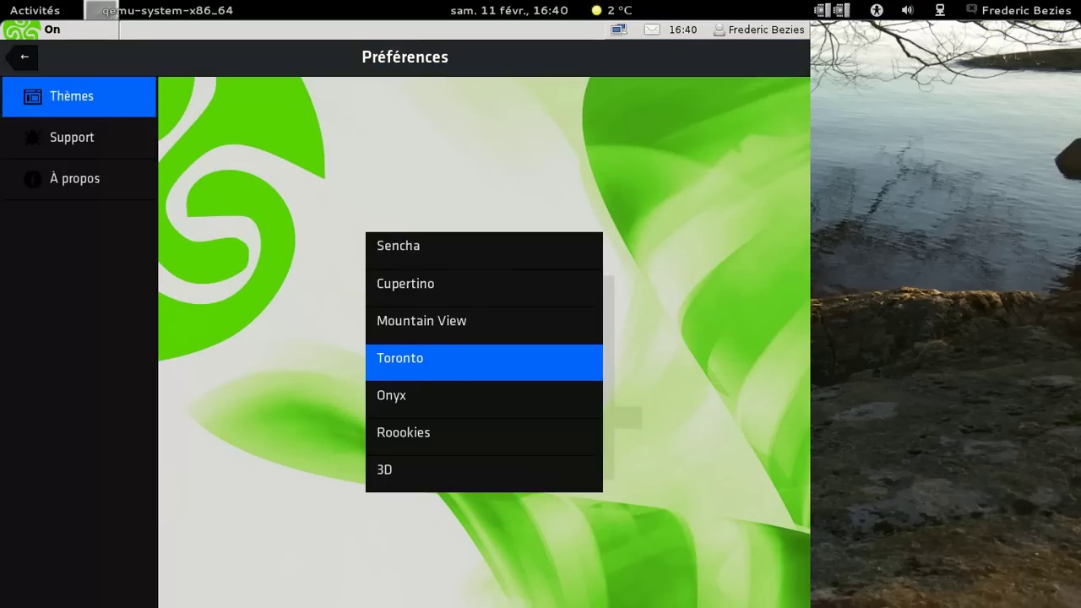
left_click(443, 385)
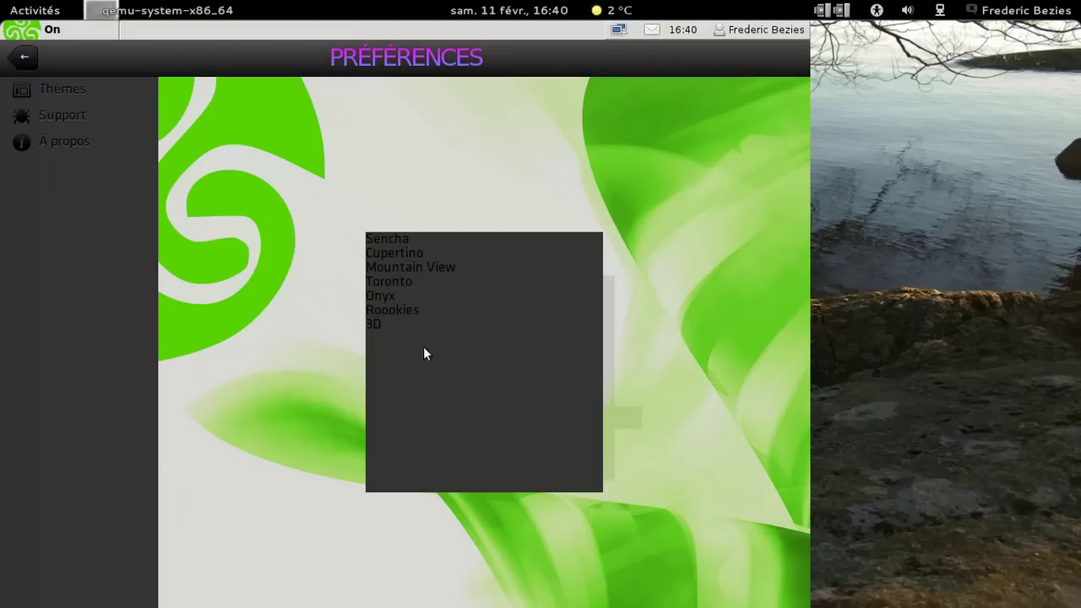
left_click(409, 309)
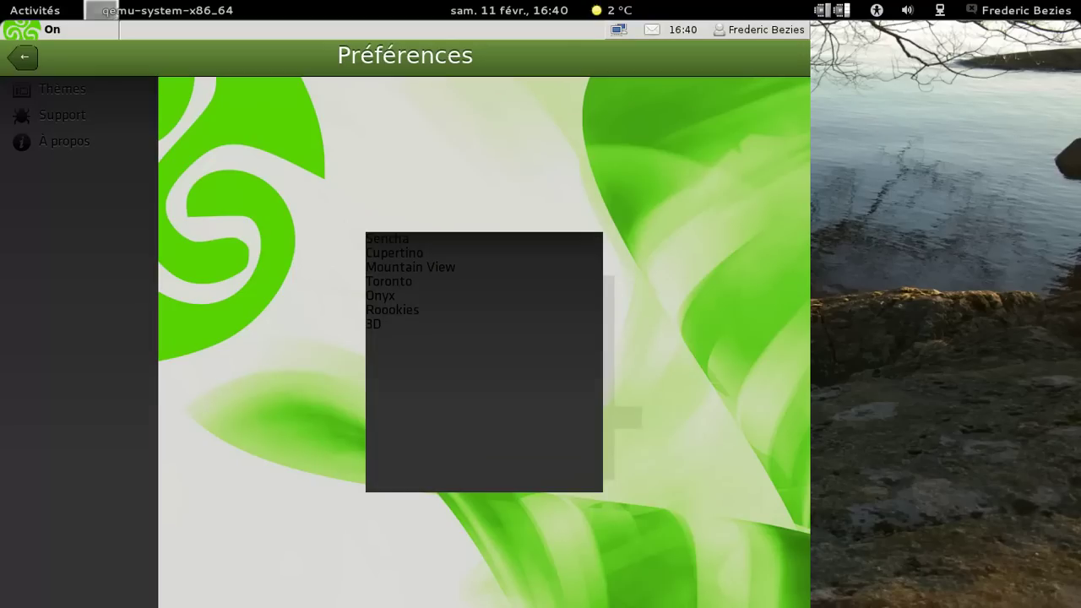
left_click(396, 323)
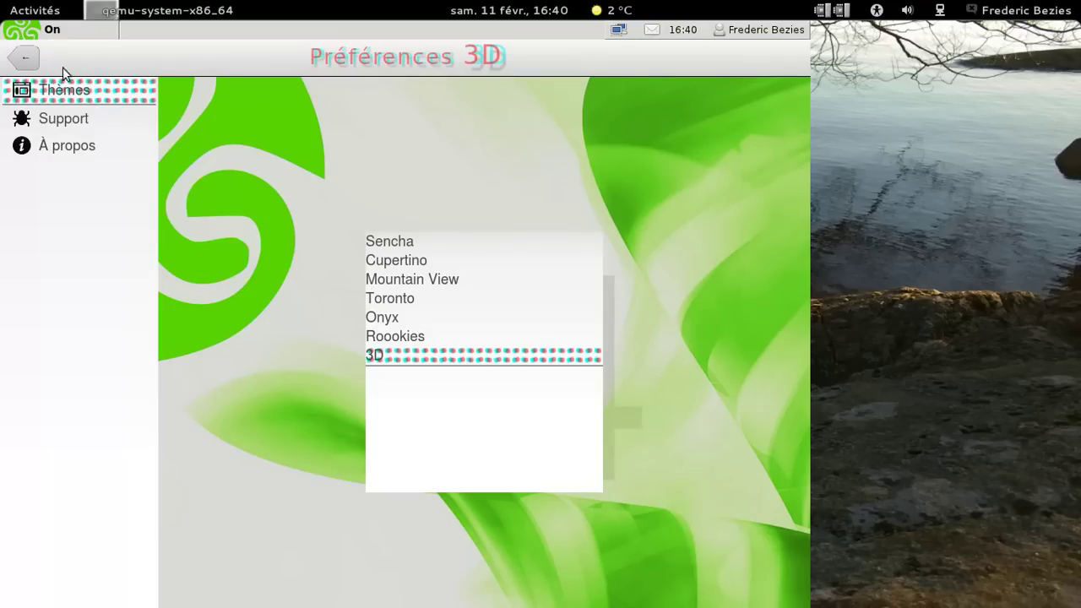
left_click(25, 57)
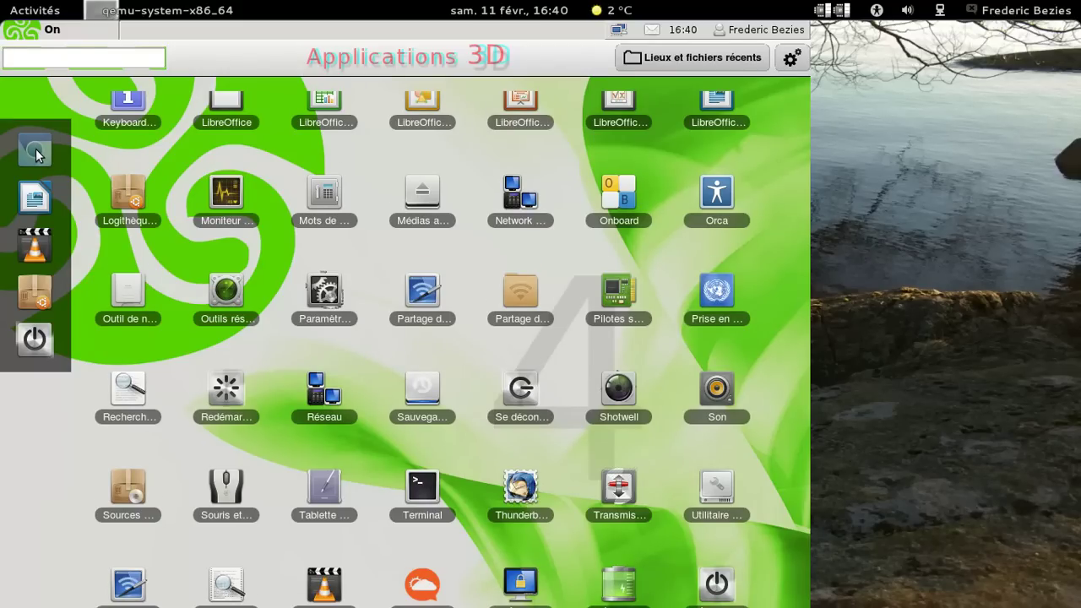
- Launch Chromium, dismiss its default-browser notice to view the About information, and close the browser
left_click(36, 149)
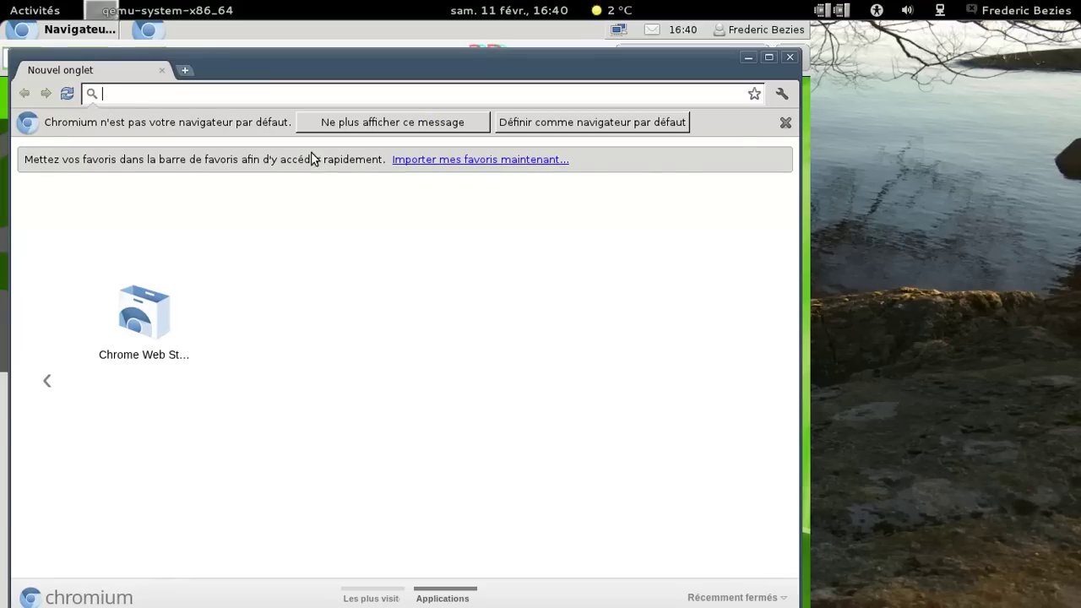
left_click(785, 122)
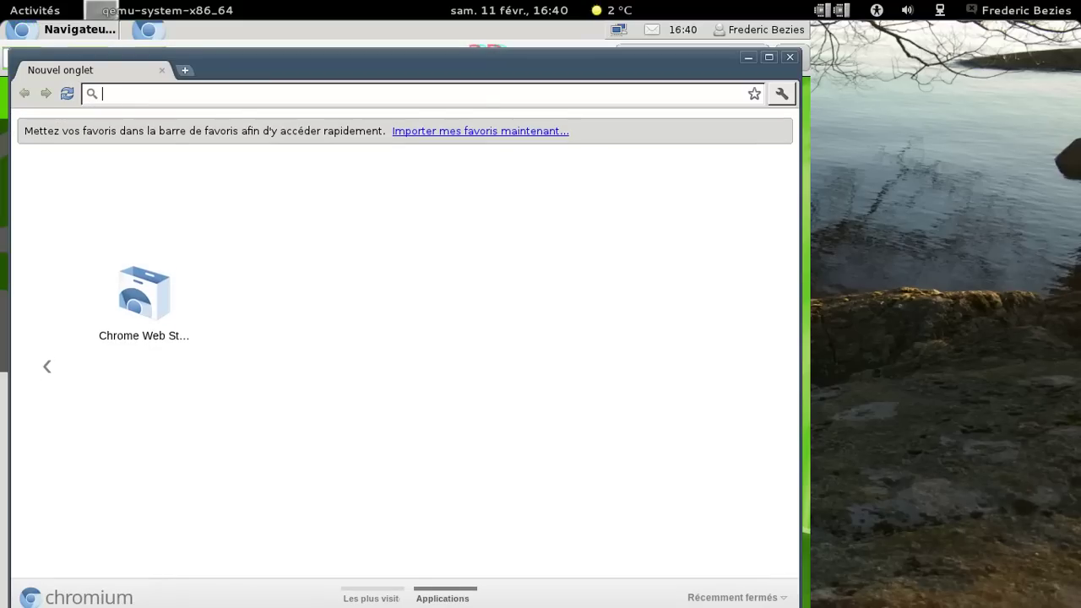
left_click(782, 93)
left_click(672, 407)
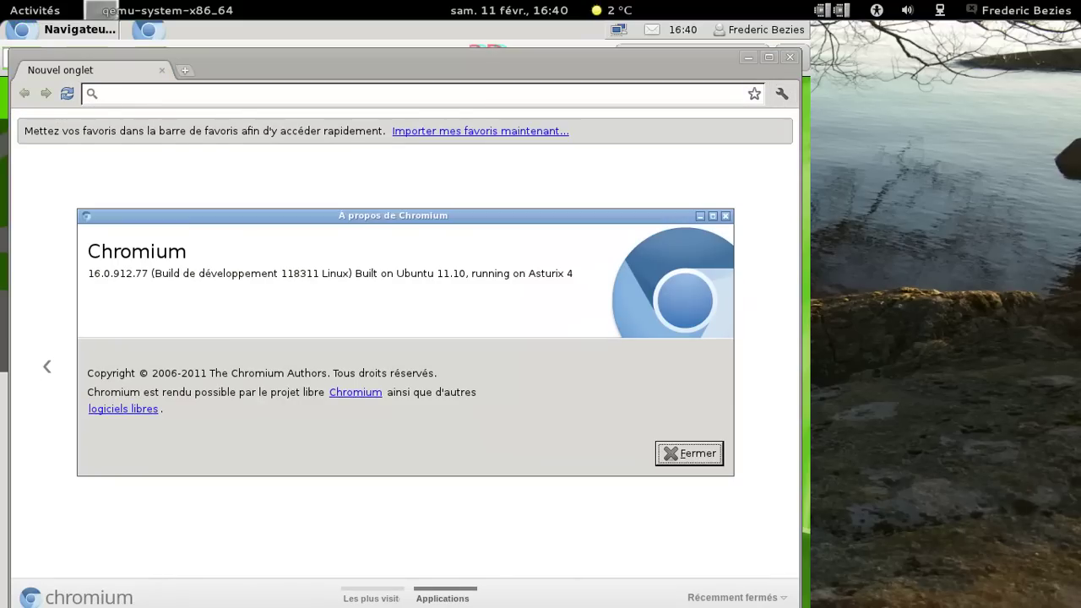
left_click(686, 456)
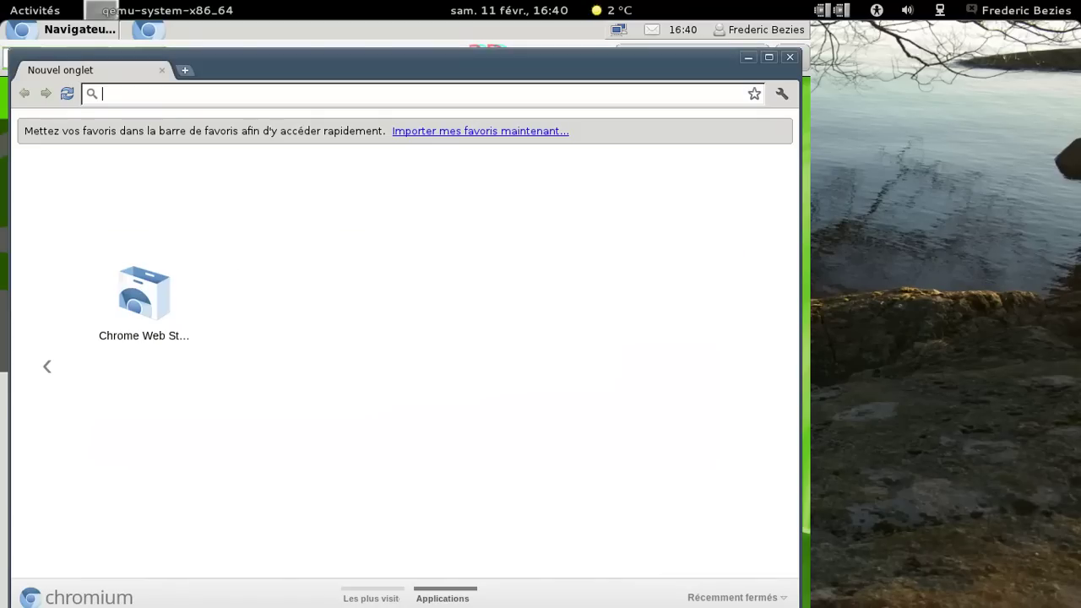
left_click(790, 57)
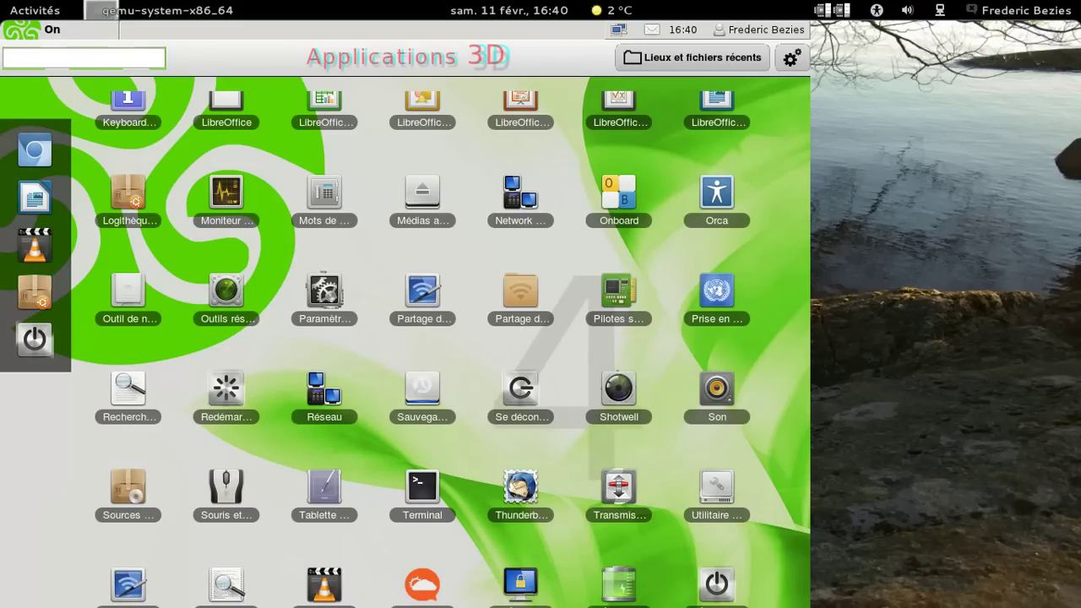
- Shut down the Asturix computer from the launcher and confirm quitting all programs
left_click(40, 345)
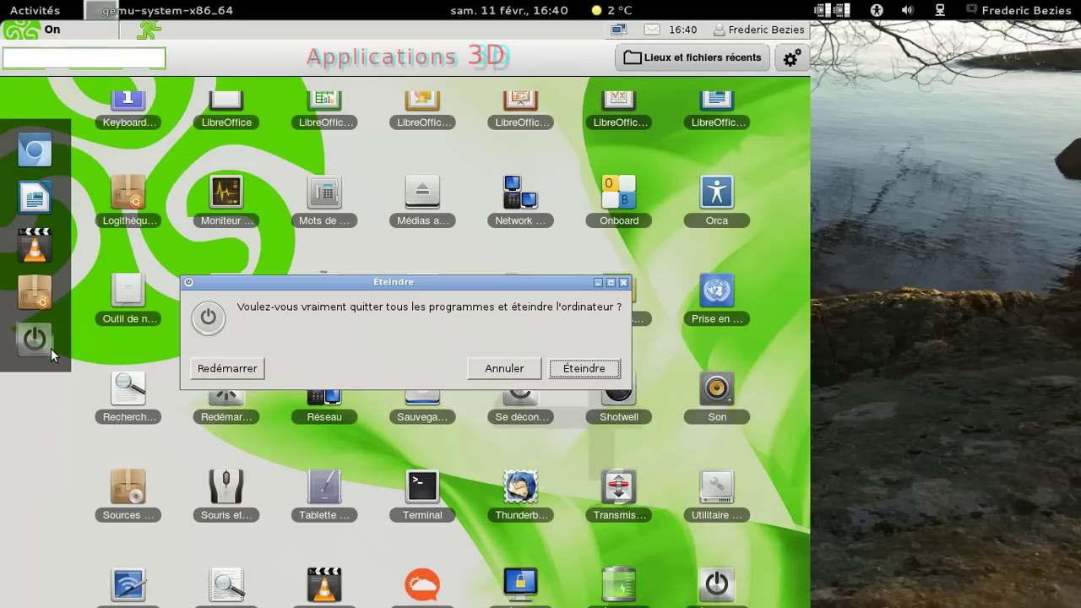
left_click(557, 369)
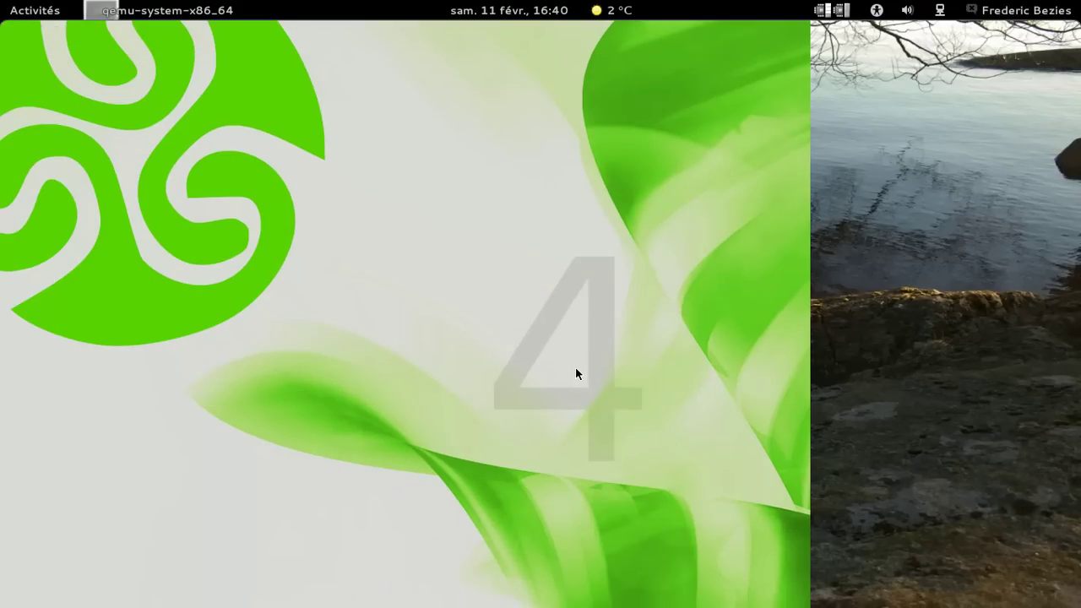